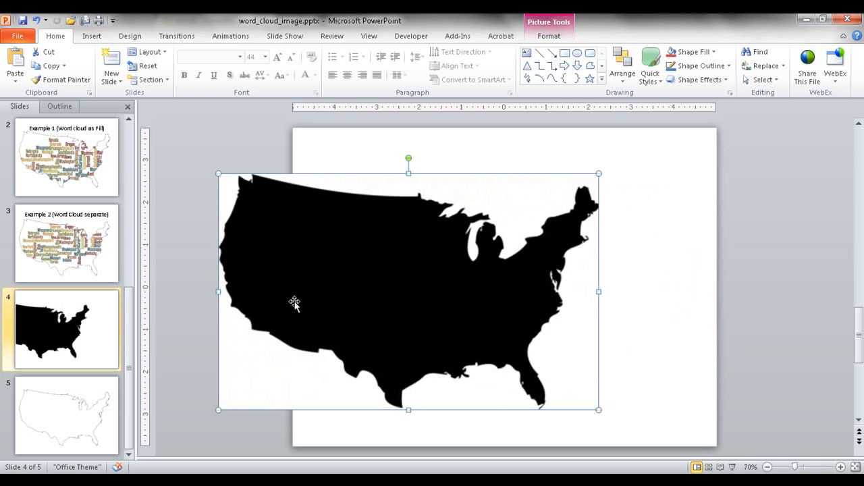
Undo the moves of the black US map picture on slide 4, restoring its centred position.
left_click_drag(373, 289, 394, 285)
key("ctrl+z")
key("ctrl+z")
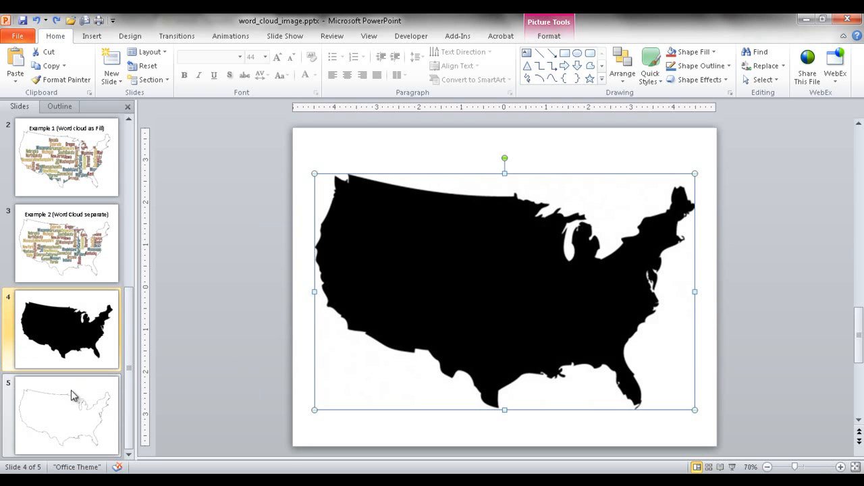
Delete slide 5 with the outlined US map and duplicate the black map slide in its place.
left_click(100, 350)
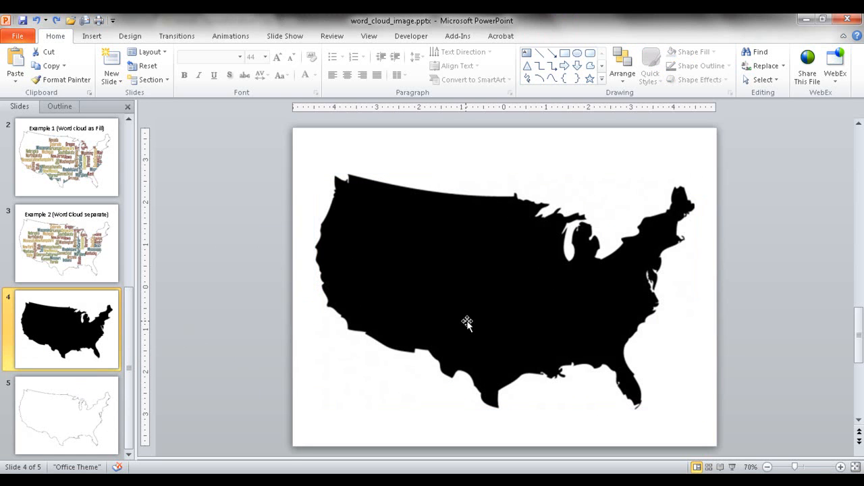
left_click(50, 403)
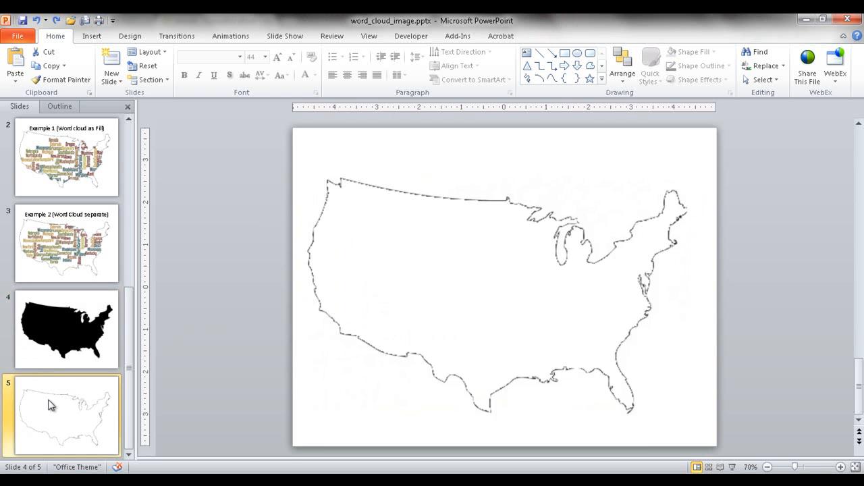
left_click(428, 289)
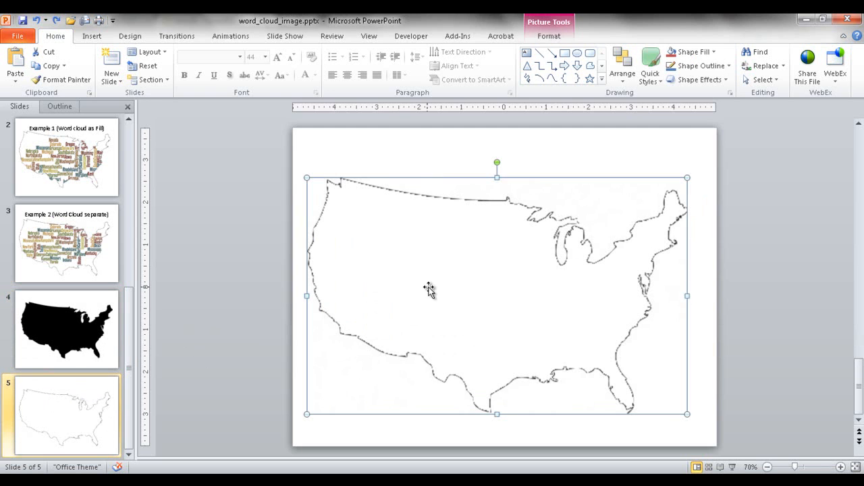
left_click(82, 401)
key("Delete")
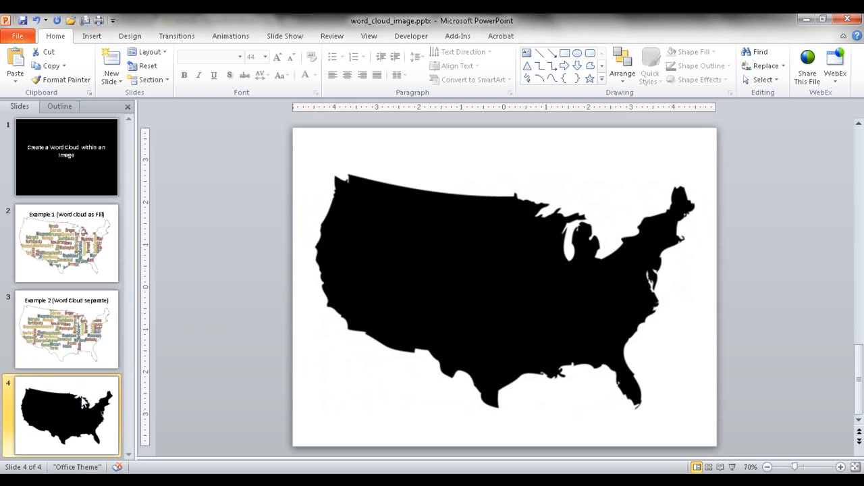
key("ctrl+z")
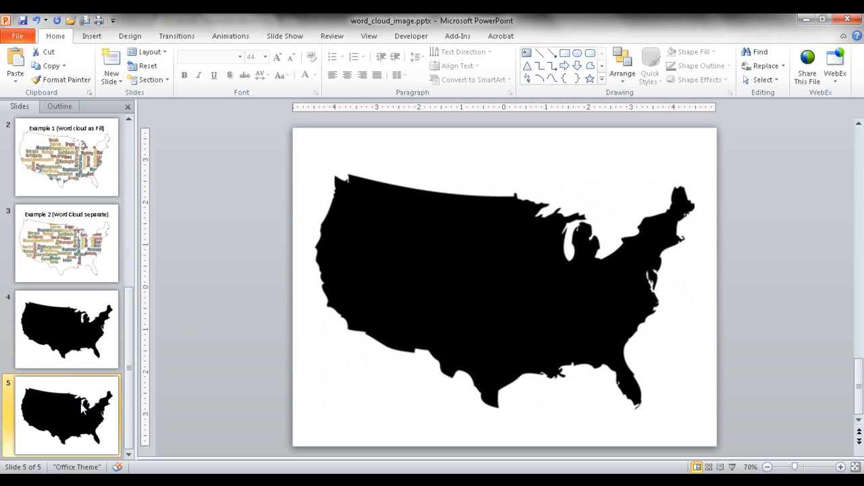
Make black transparent in slide 5's map picture, checking the effect by temporarily moving the picture past the slide's edge.
left_click(447, 292)
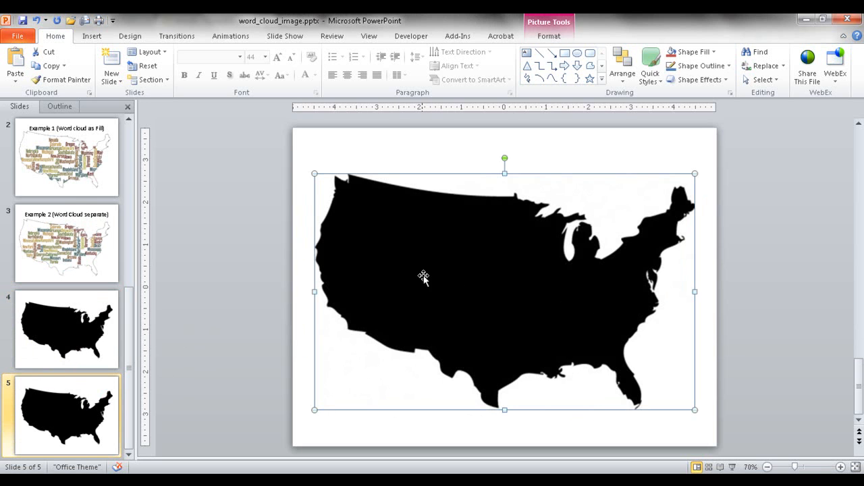
left_click(550, 35)
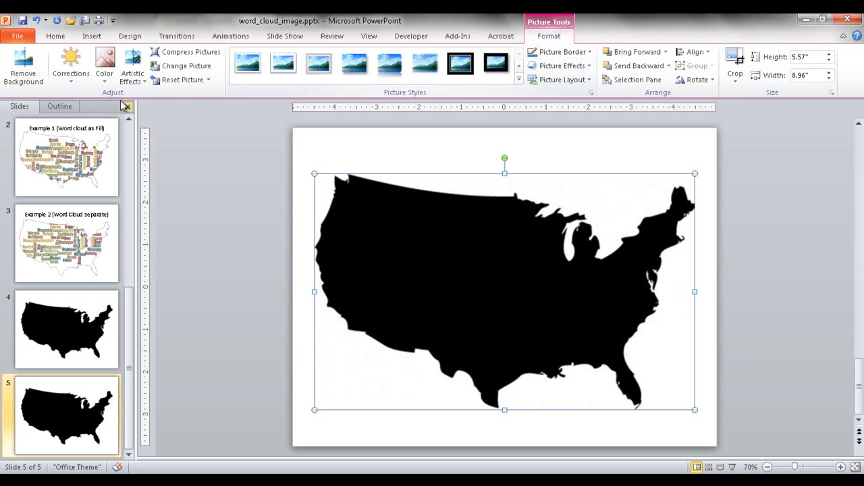
left_click(101, 79)
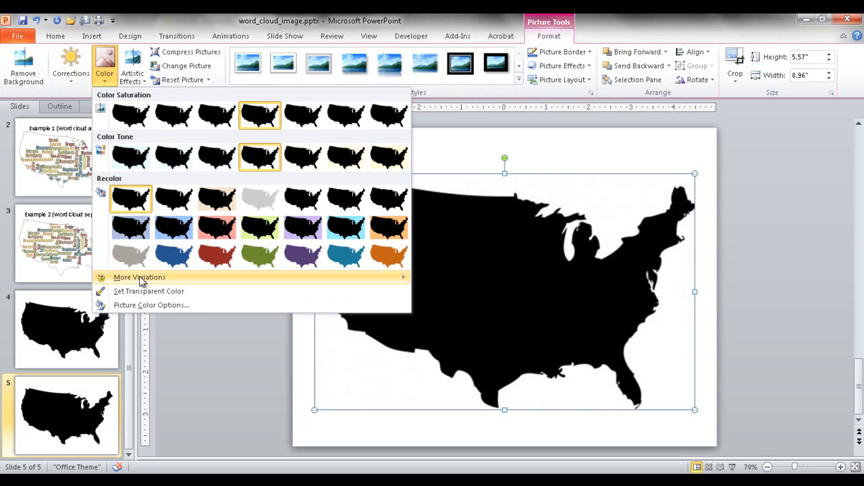
left_click(148, 294)
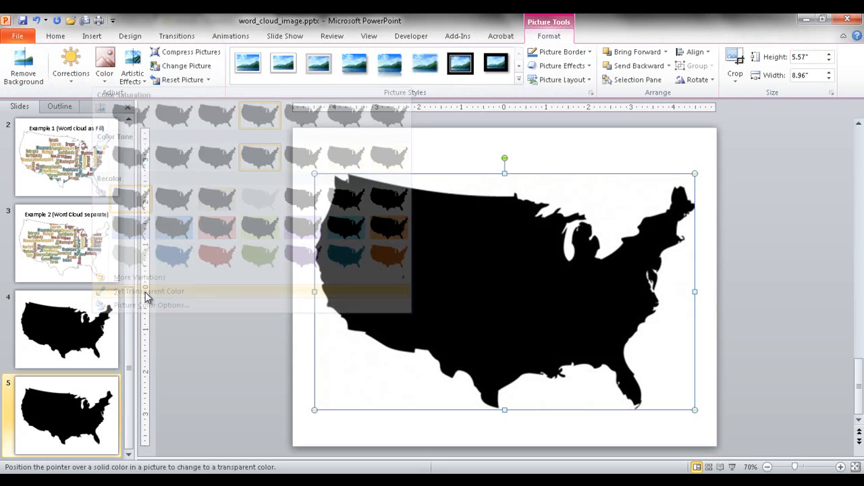
left_click(458, 267)
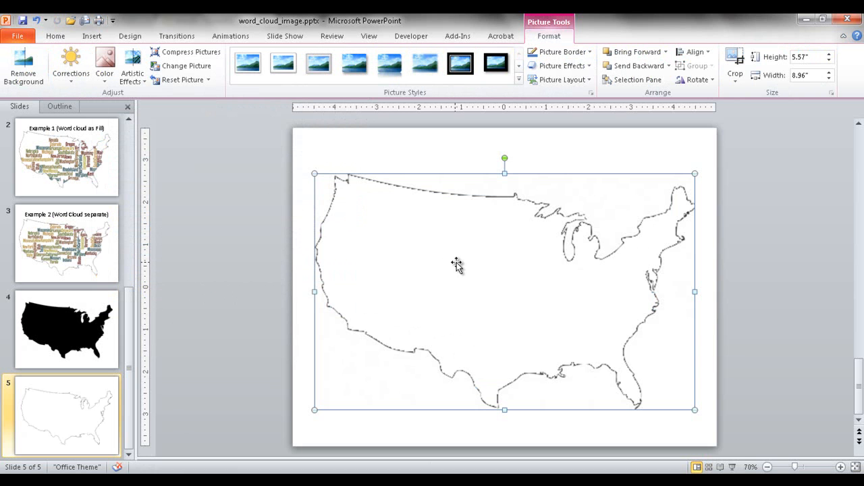
left_click_drag(457, 263, 346, 273)
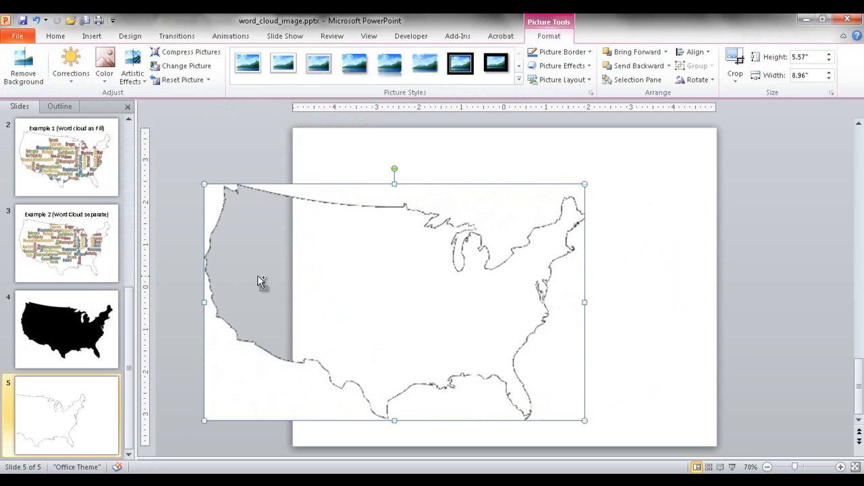
key("ctrl+z")
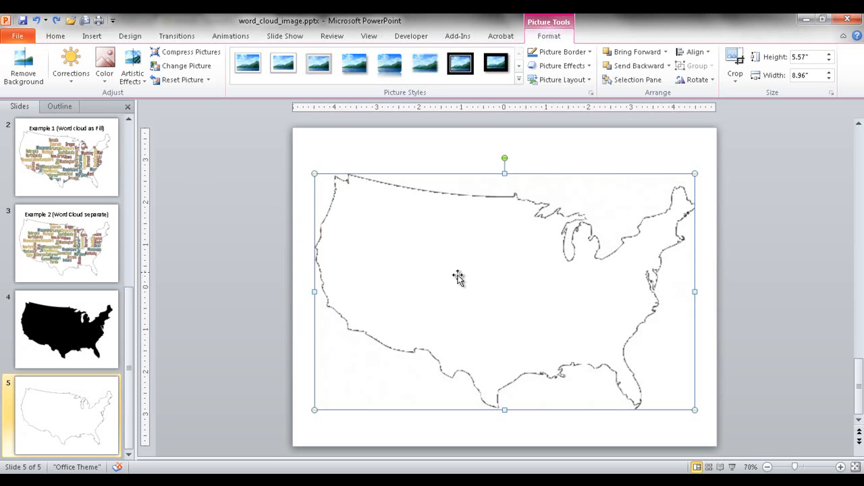
Expand the notes of slide 4 and copy the full list of US state names, Alabama to Wyoming.
left_click(116, 328)
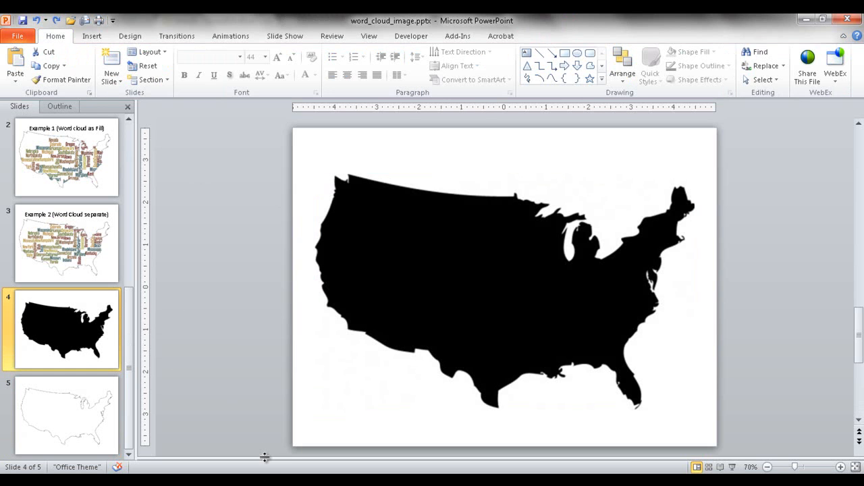
left_click_drag(265, 458, 150, 309)
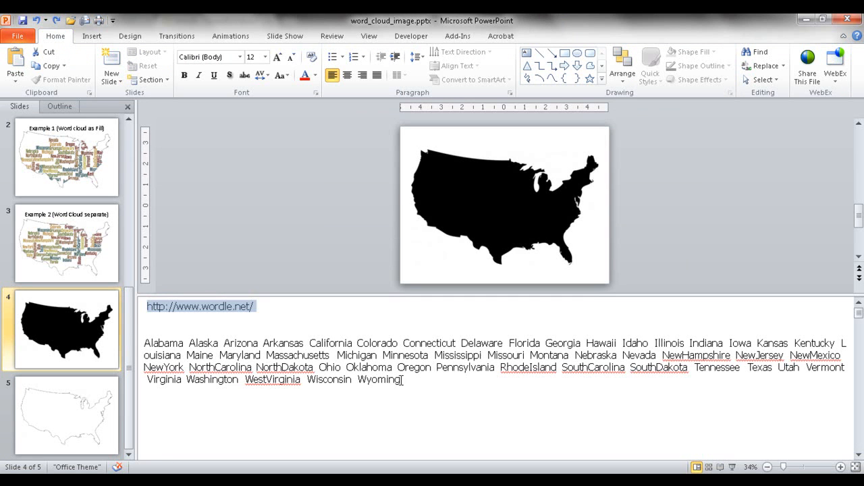
left_click_drag(404, 381, 146, 341)
key("ctrl+c")
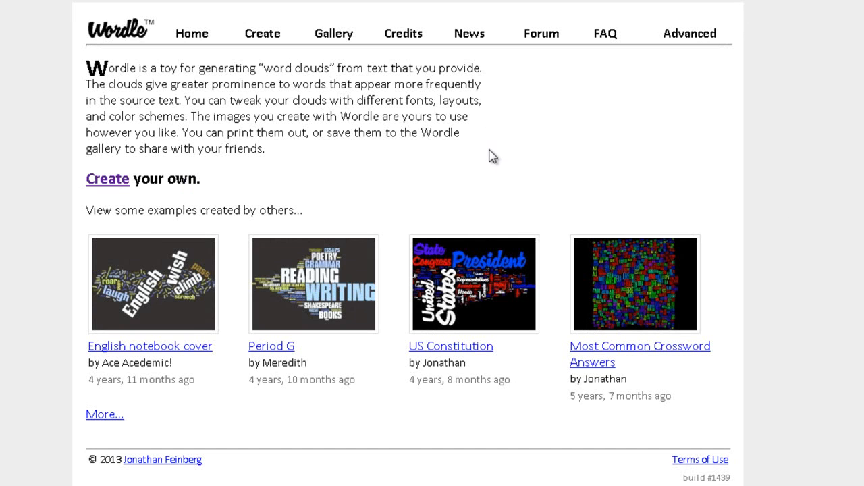
On the Wordle website, create a word cloud from the copied state names and allow the Wordle application to run.
left_click(110, 188)
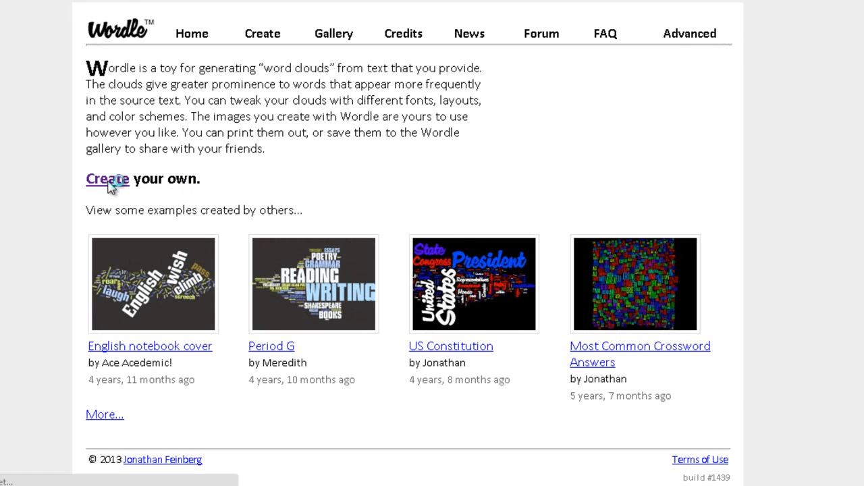
left_click(179, 140)
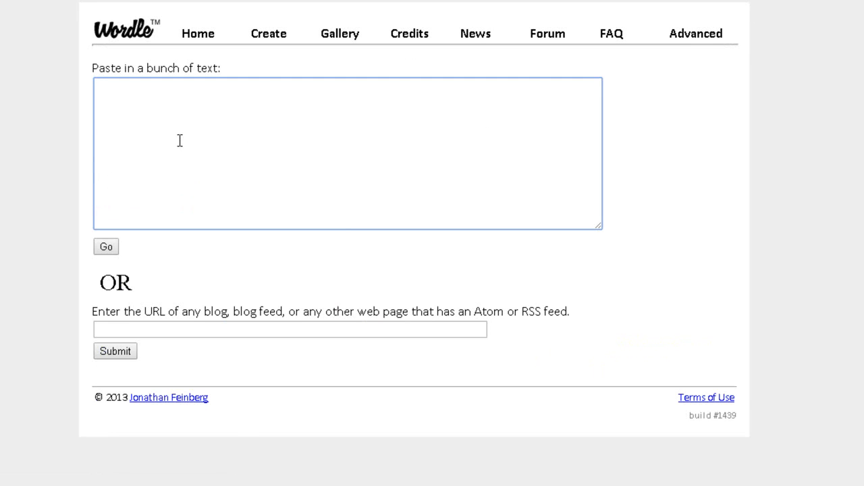
key("ctrl+v")
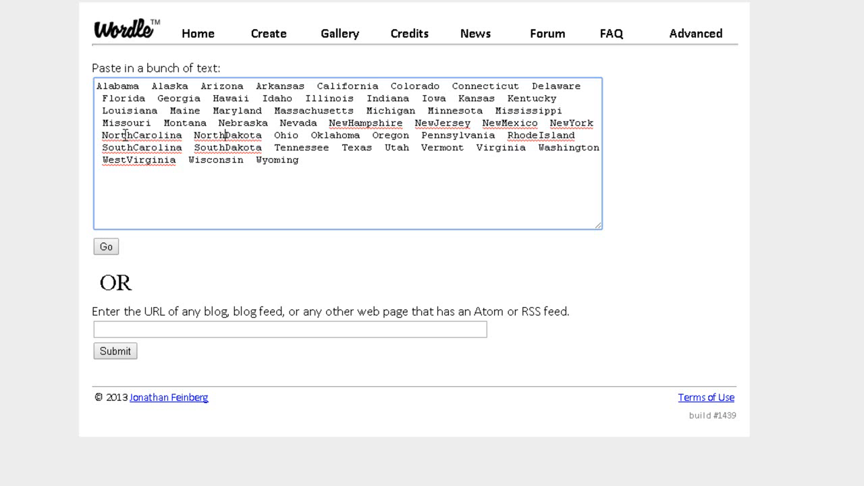
left_click(105, 248)
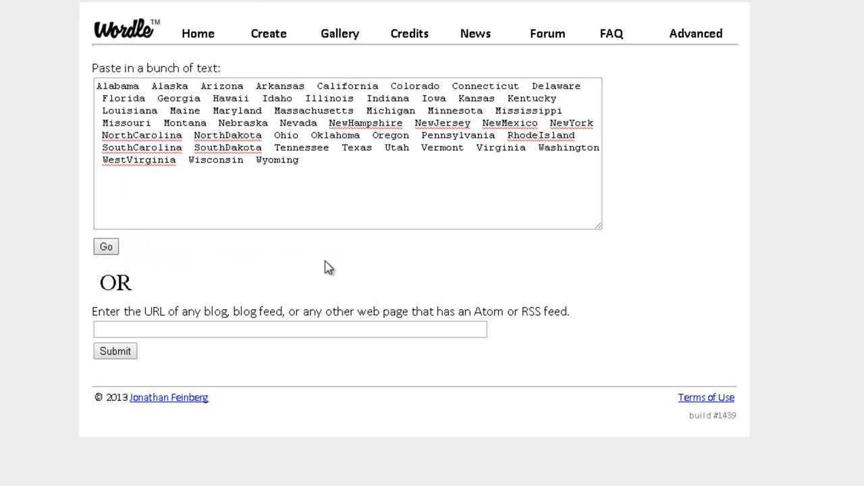
left_click(108, 251)
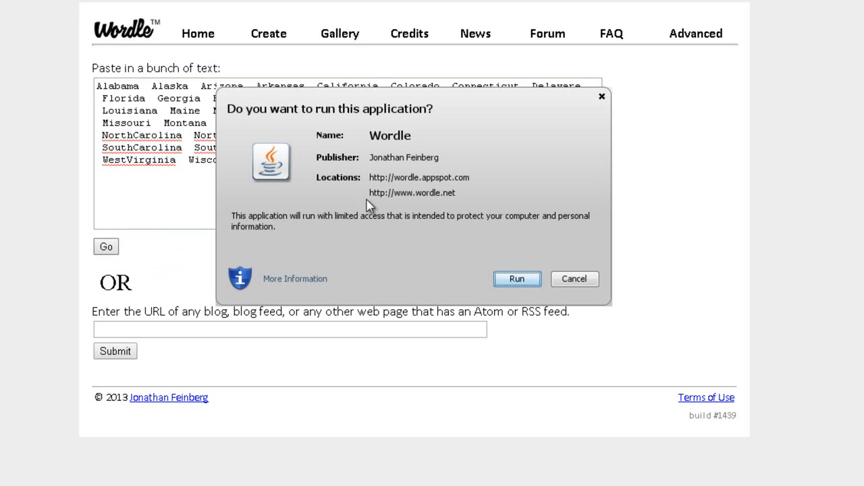
left_click(526, 281)
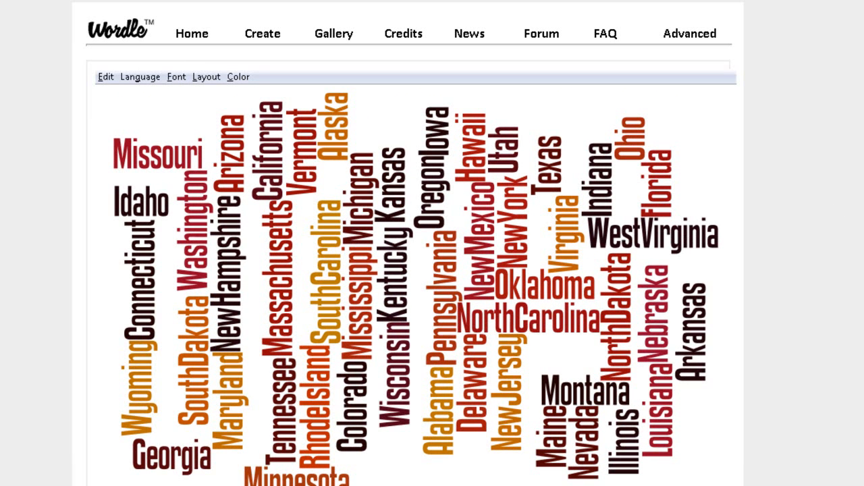
Randomize the state-name word cloud repeatedly to vary its font, layout and colours.
scroll(433, 270, "down", 1)
scroll(432, 270, "down", 1)
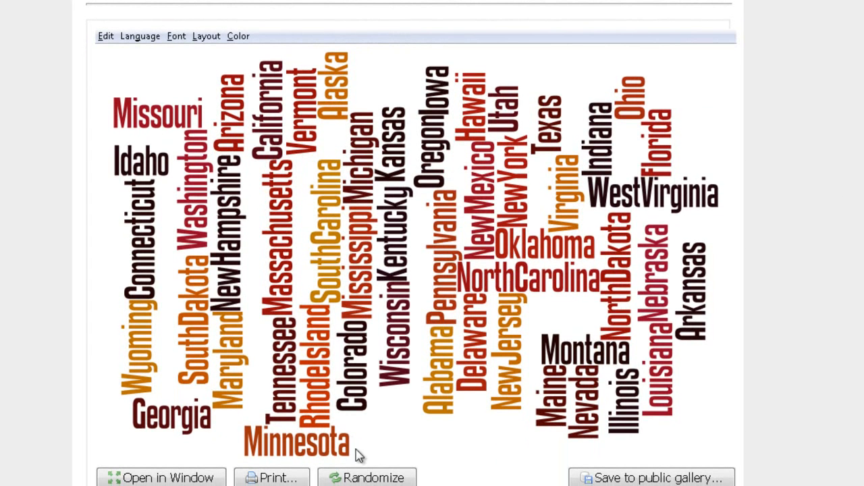
left_click(371, 480)
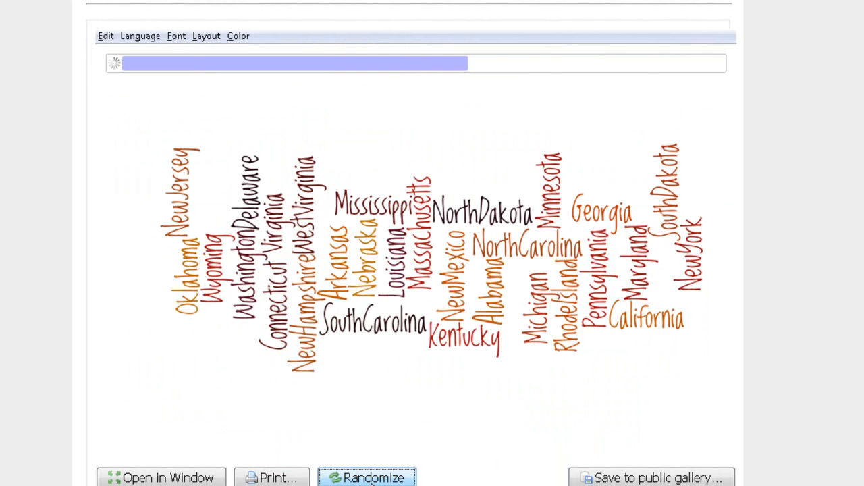
left_click(372, 478)
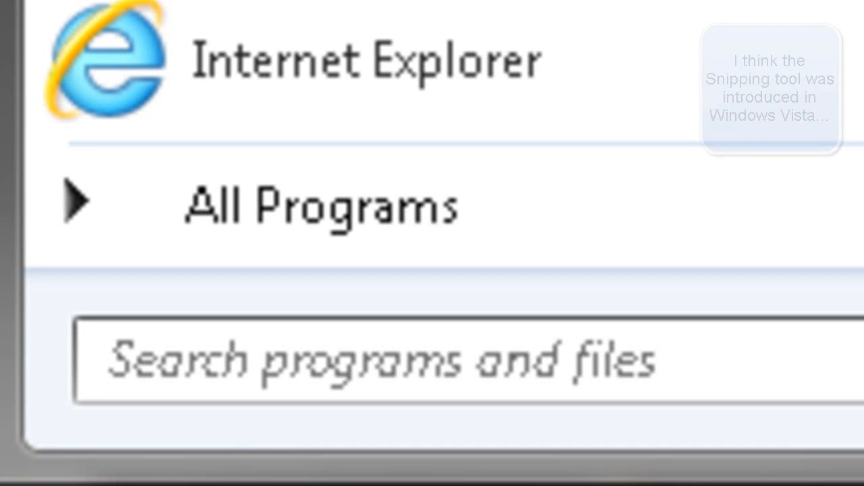
Search Windows for "snip", open the Snipping Tool and move its window clear of the word cloud.
left_click(295, 362)
type("snip")
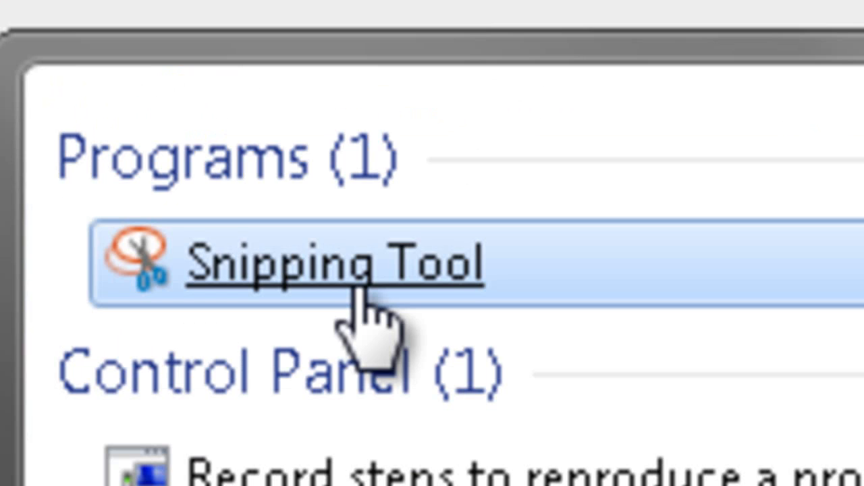
left_click(358, 280)
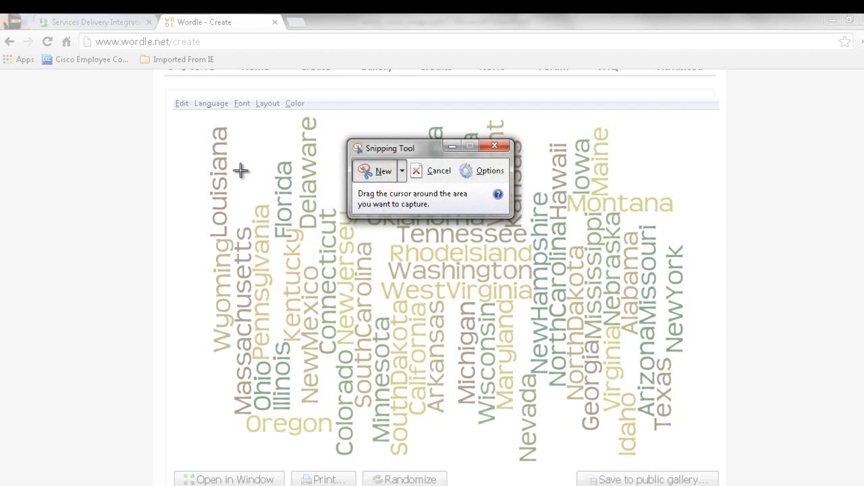
left_click_drag(410, 151, 762, 91)
left_click(739, 116)
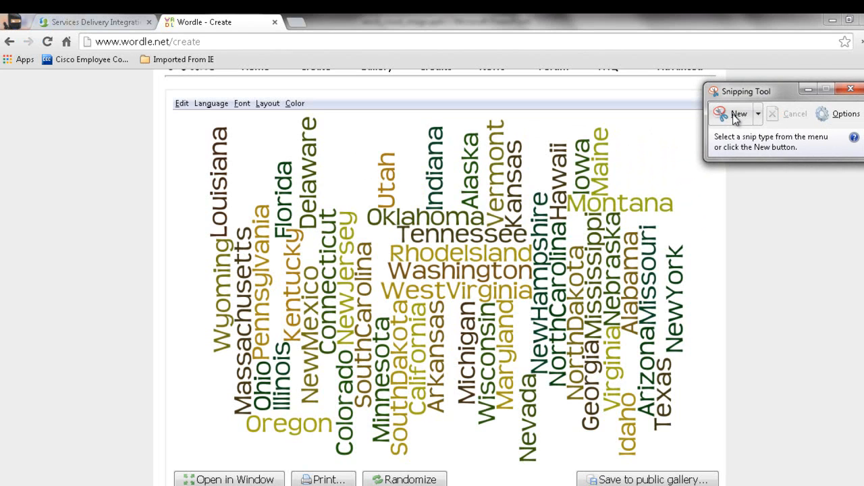
left_click(179, 121)
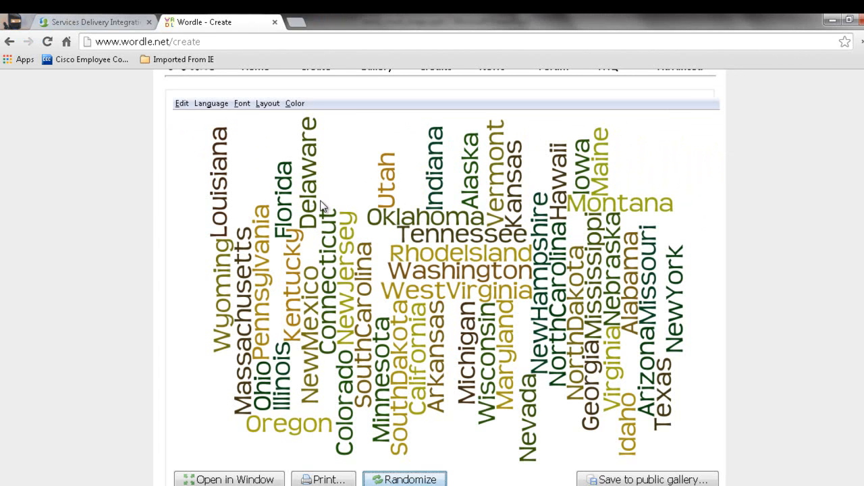
key("alt+Tab")
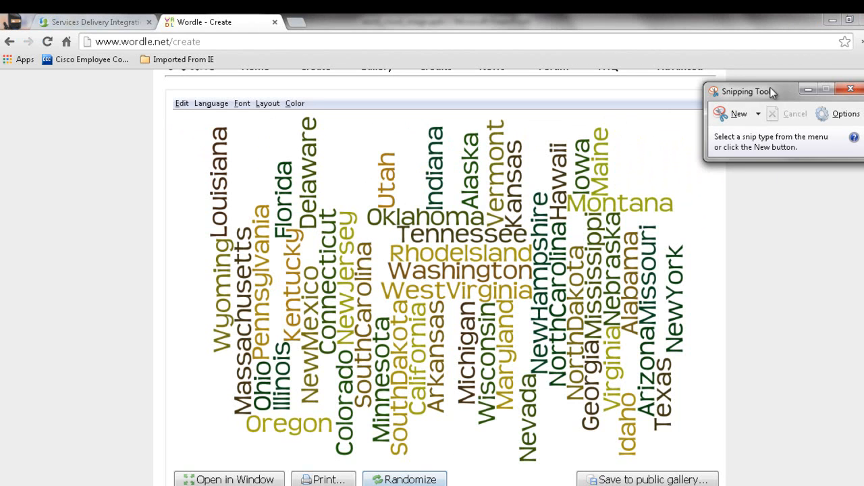
Capture the whole word cloud with a Rectangular Snip.
left_click(758, 116)
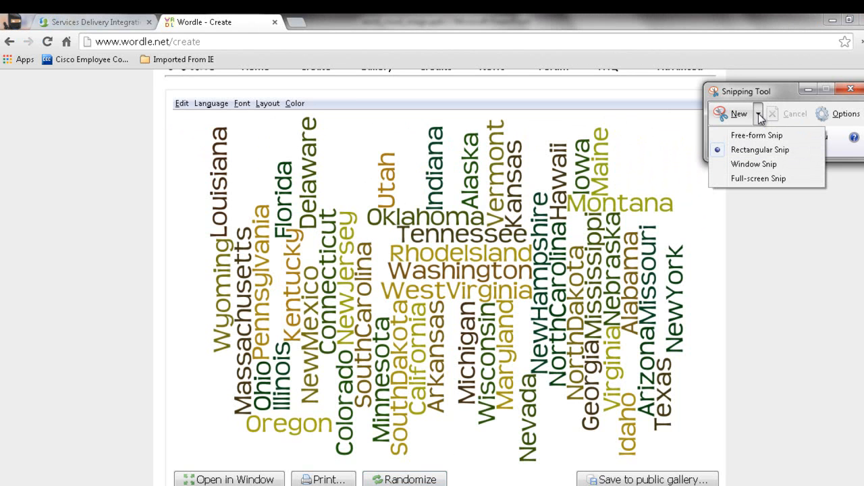
left_click(756, 149)
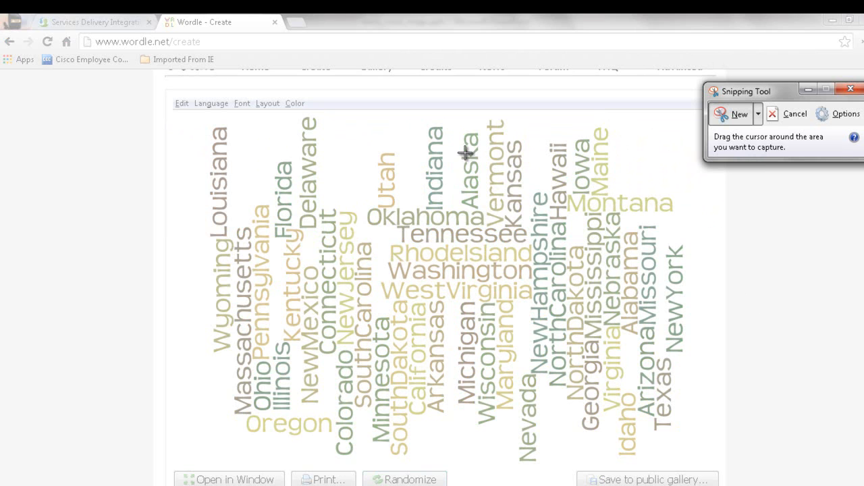
left_click_drag(164, 113, 714, 467)
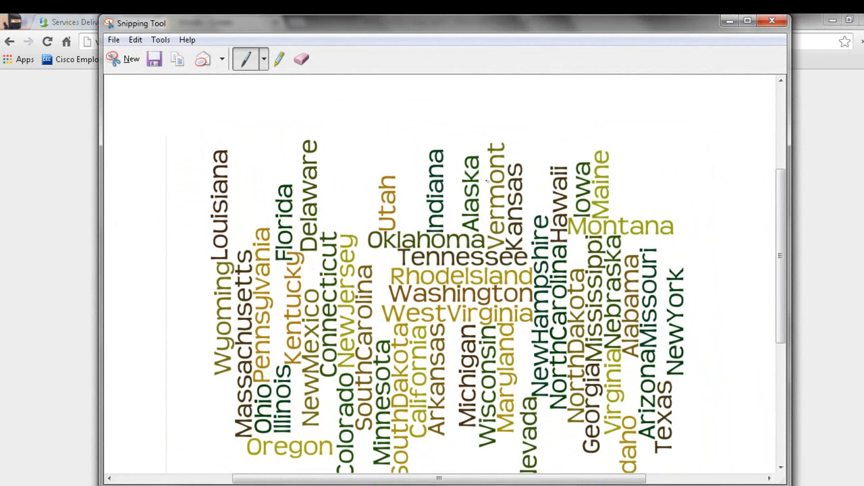
left_click(155, 60)
left_click(155, 60)
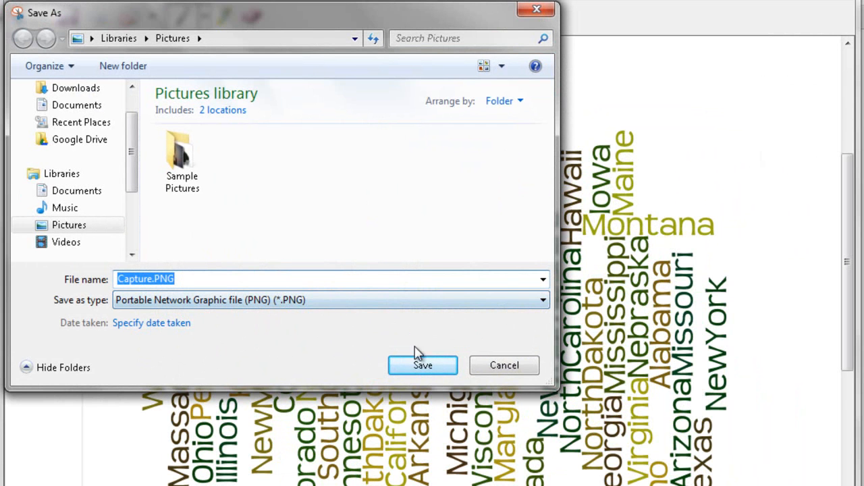
left_click(496, 368)
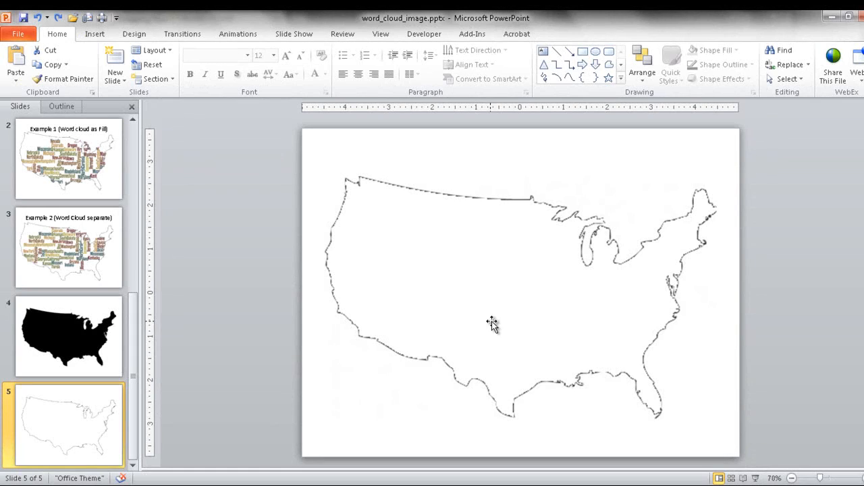
Apply a picture or texture fill to the US map picture on slide 5.
left_click(465, 266)
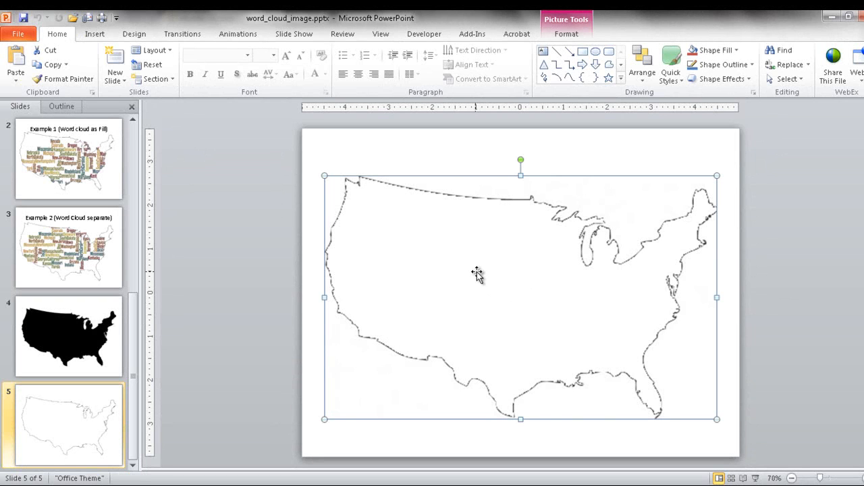
right_click(477, 273)
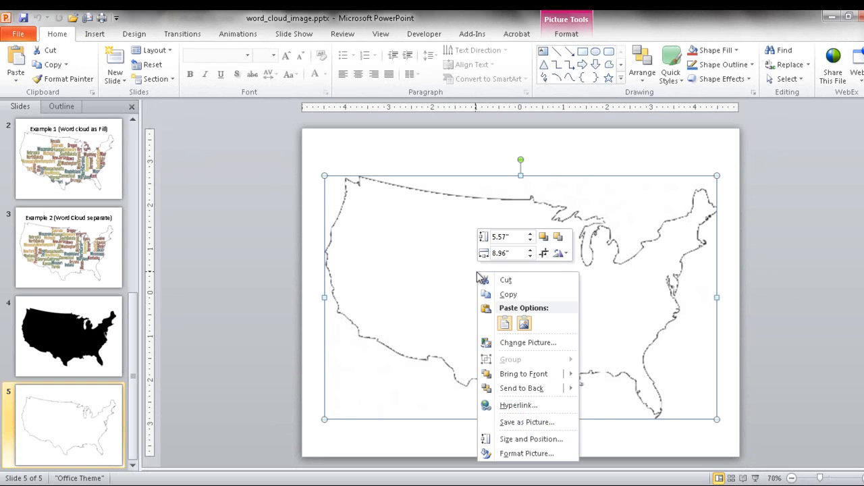
left_click(527, 446)
left_click(578, 395)
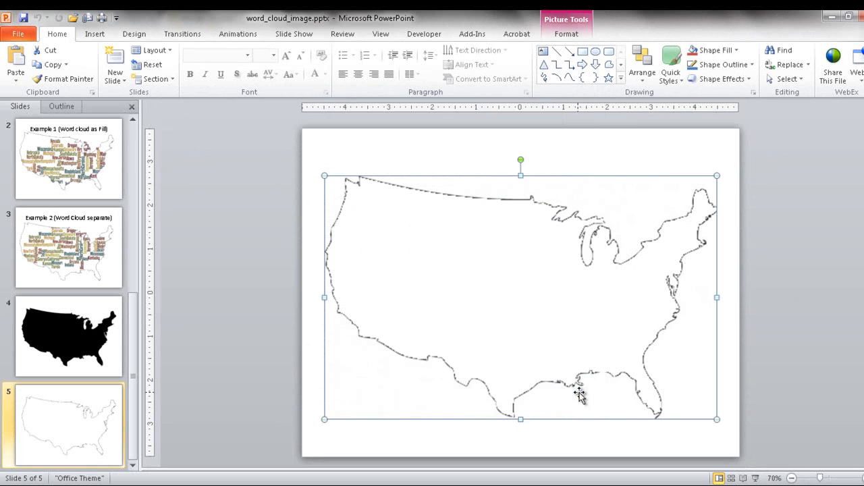
right_click(513, 343)
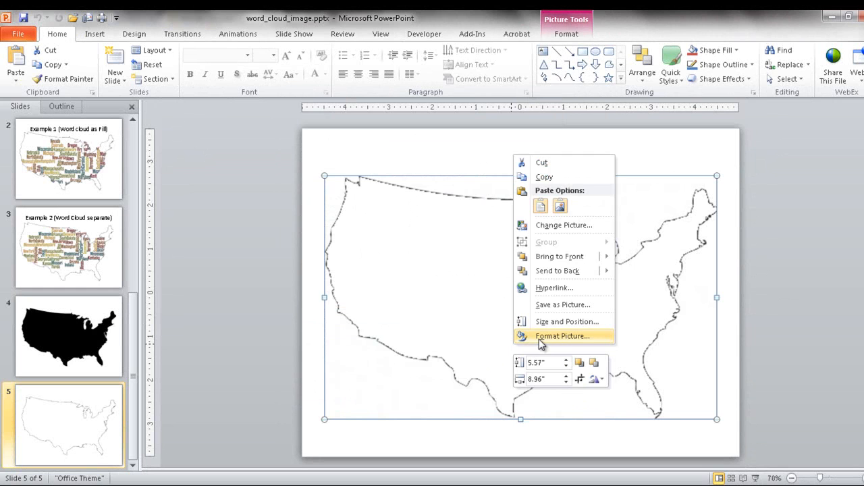
left_click(540, 339)
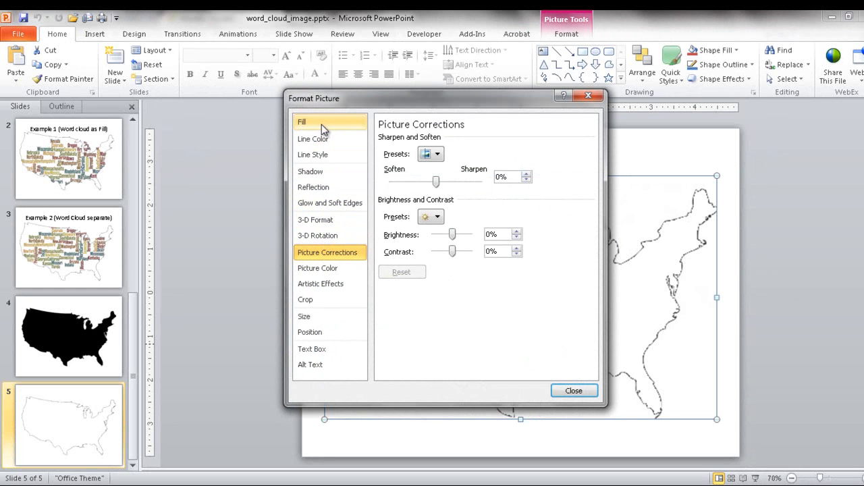
left_click(321, 125)
left_click_drag(388, 102, 144, 84)
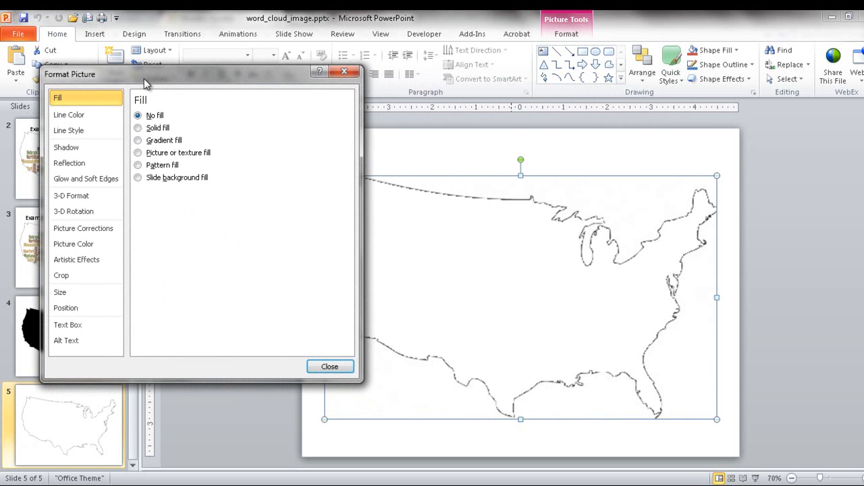
left_click(158, 156)
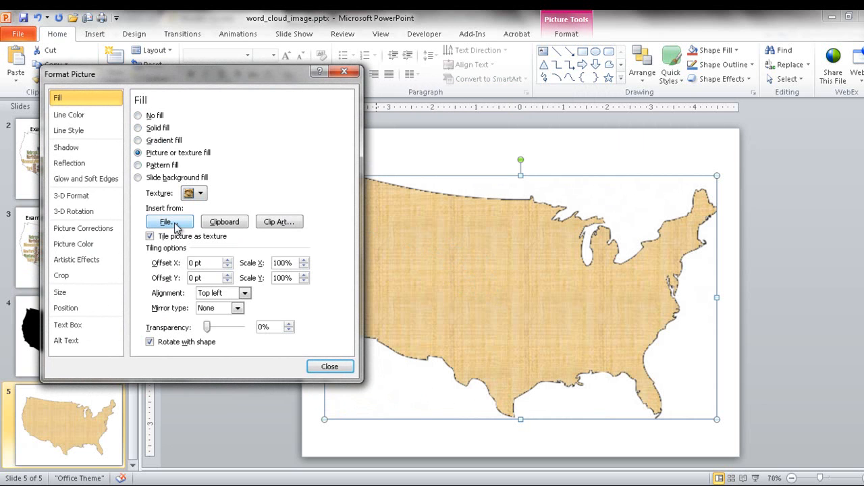
Use the image file states.PNG as the map's fill picture and close the formatting settings.
left_click(178, 225)
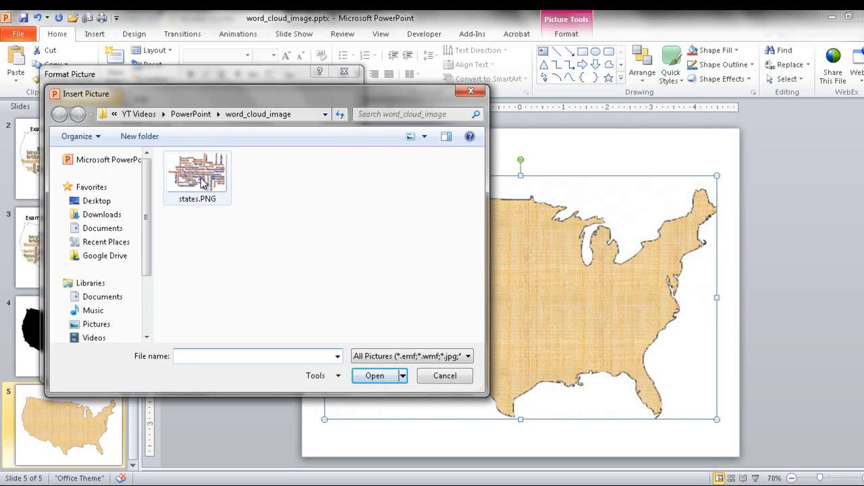
left_click(201, 182)
left_click(376, 376)
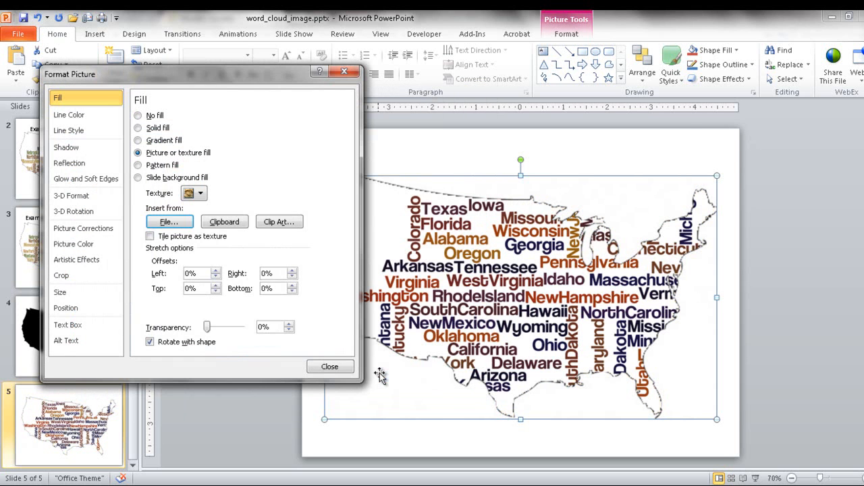
left_click(329, 367)
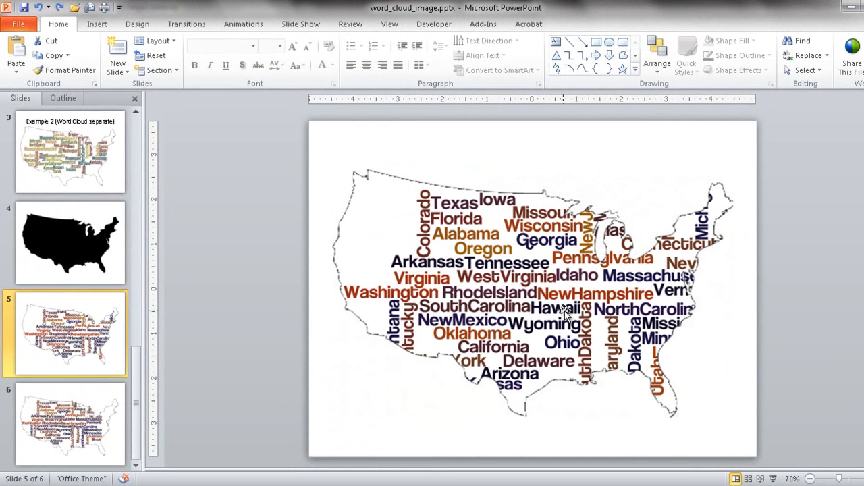
Set the left stretch offset of the map's picture fill to -11%.
left_click(564, 312)
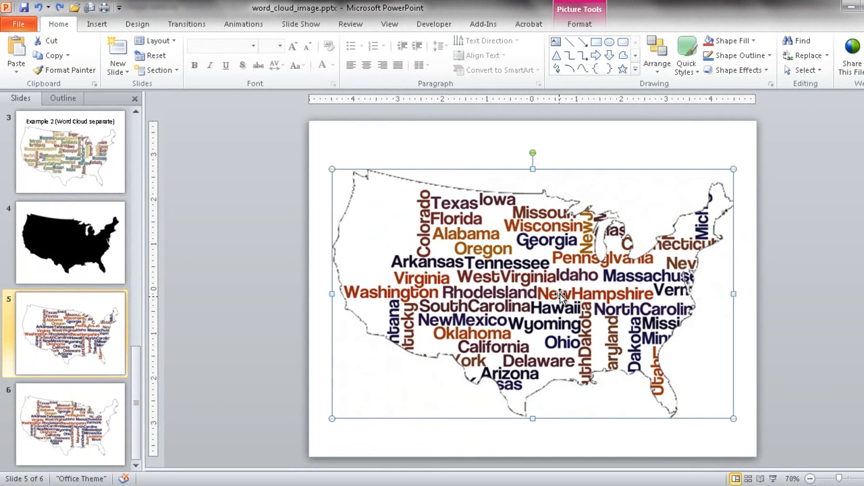
right_click(539, 287)
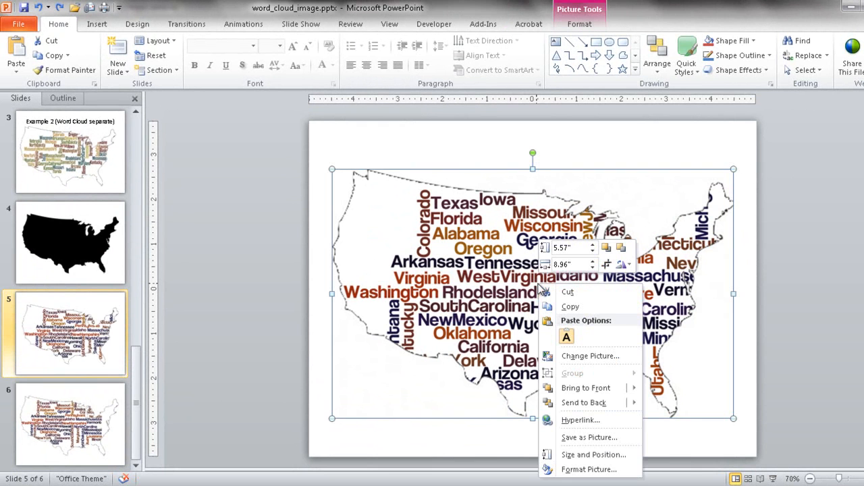
left_click(604, 469)
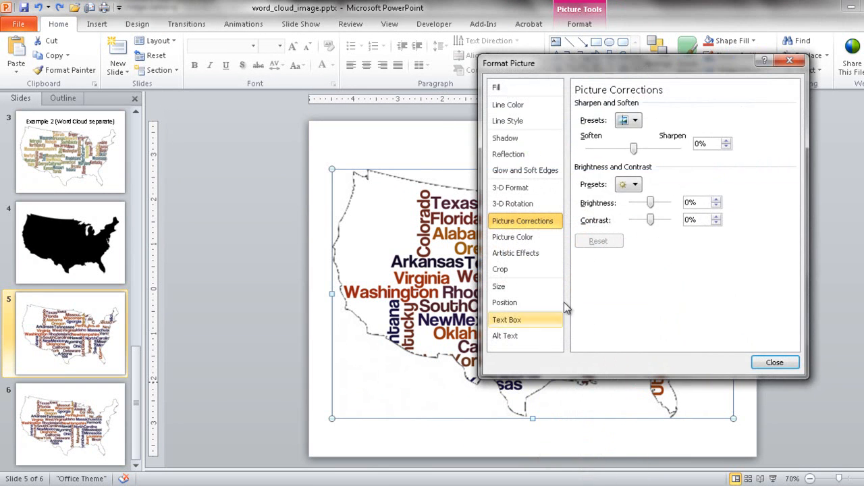
left_click_drag(647, 60, 681, 85)
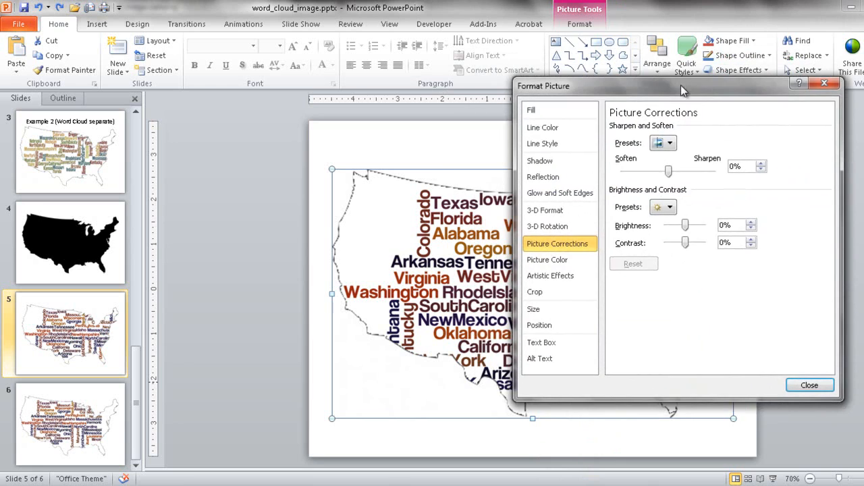
left_click(561, 116)
left_click_drag(600, 87, 606, 37)
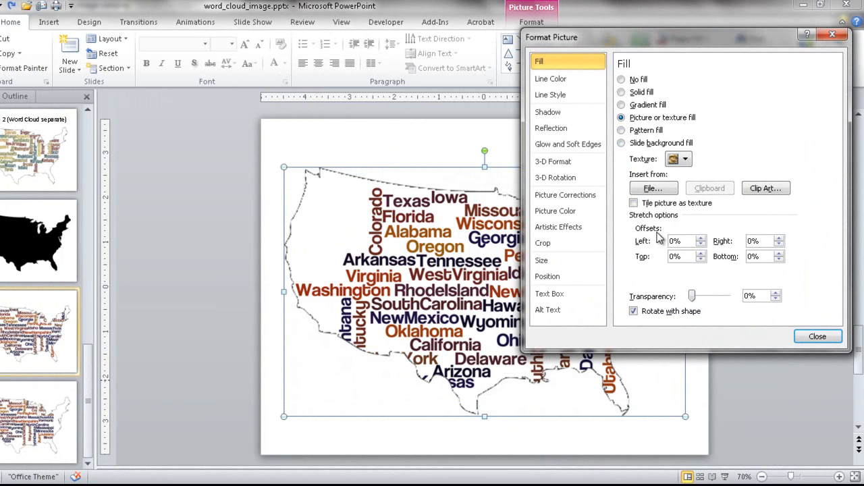
left_click(701, 244)
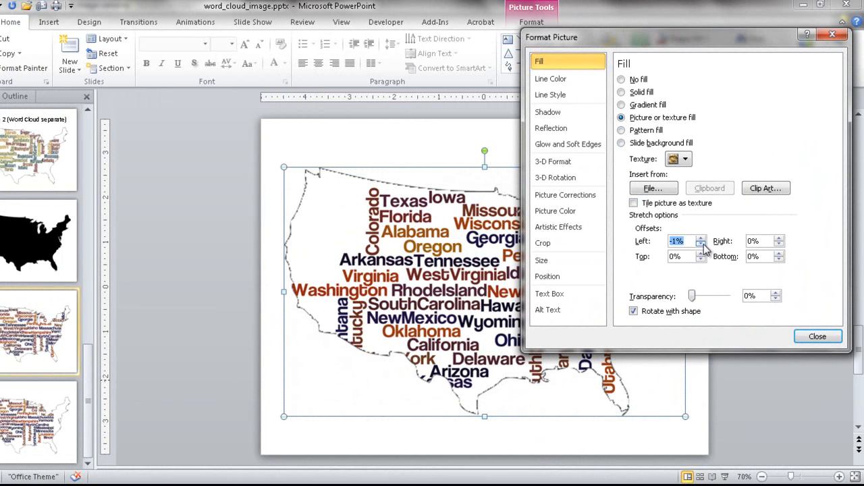
left_click(701, 245)
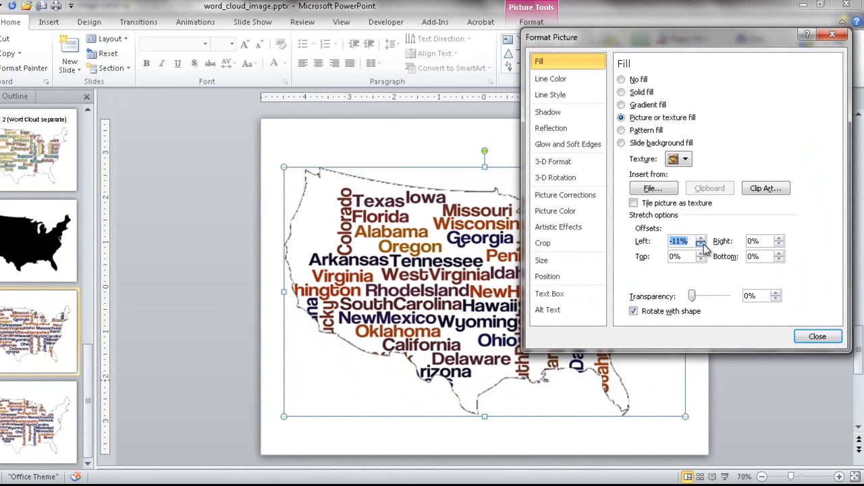
Set the top stretch offset of the map's picture fill to -4% and close the formatting settings.
left_click(700, 254)
left_click(701, 255)
left_click(701, 260)
left_click(701, 260)
left_click(701, 260)
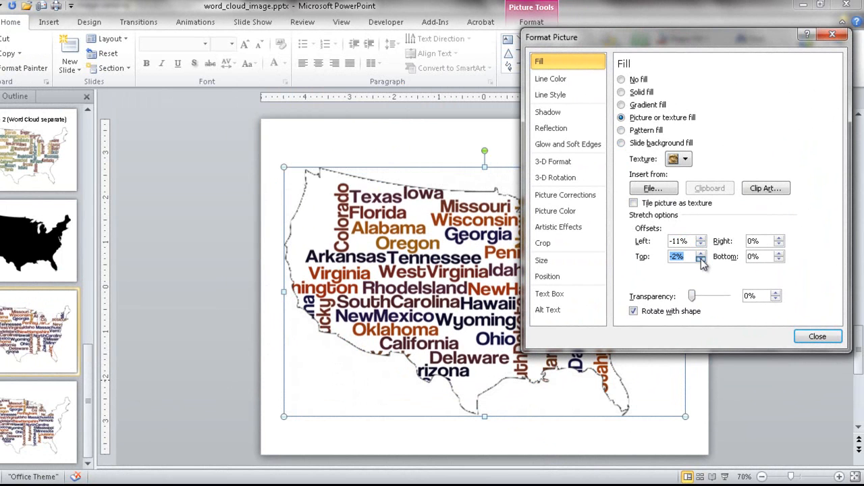
left_click(701, 260)
left_click(701, 260)
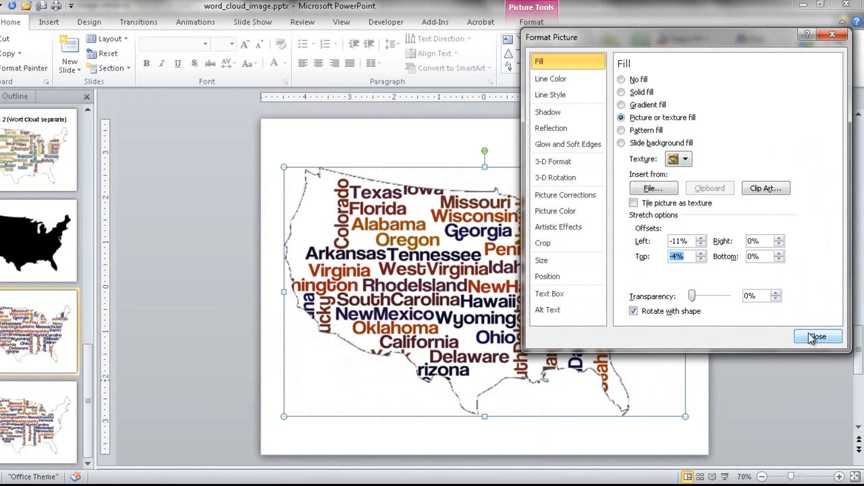
left_click(815, 338)
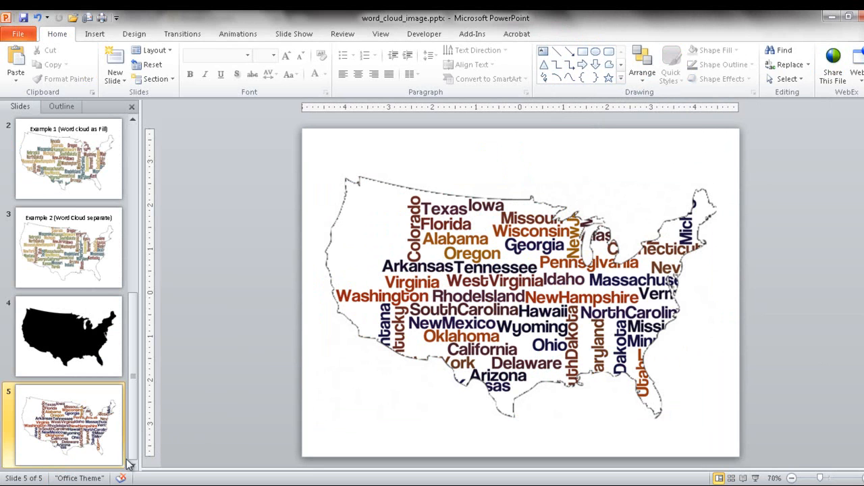
Duplicate slide 5 and set the map picture on the copy to No fill.
left_click(98, 439)
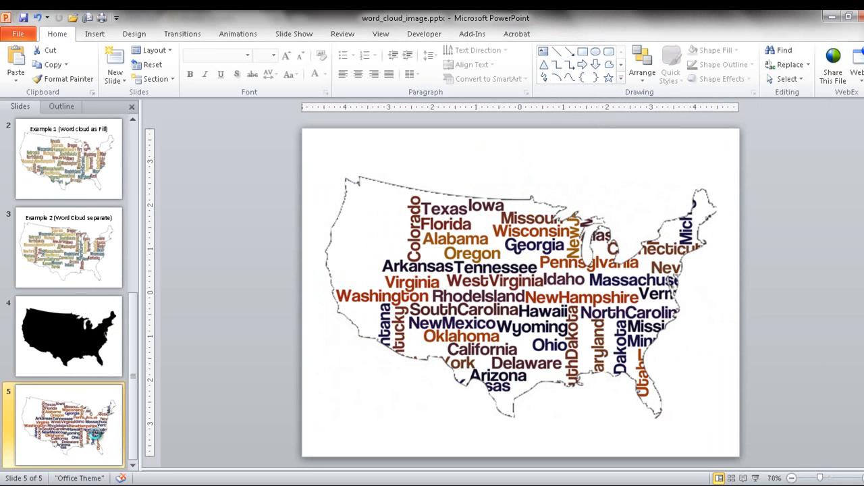
key("ctrl+d")
left_click(452, 298)
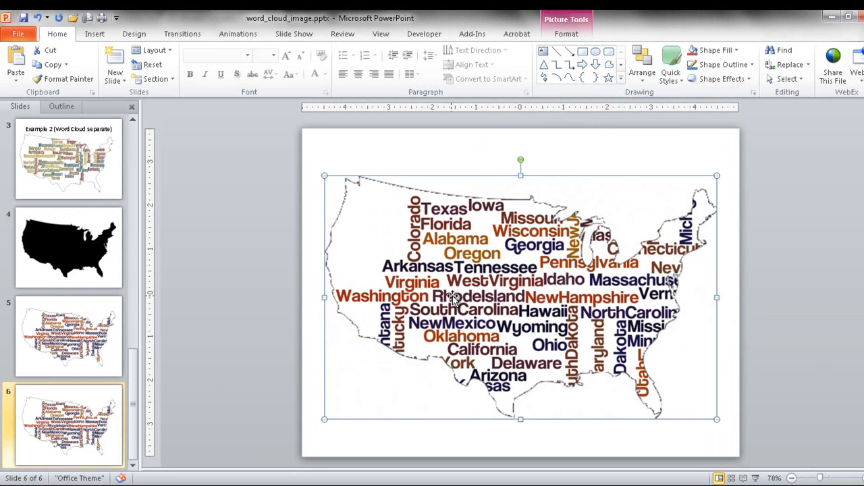
right_click(455, 302)
left_click(493, 288)
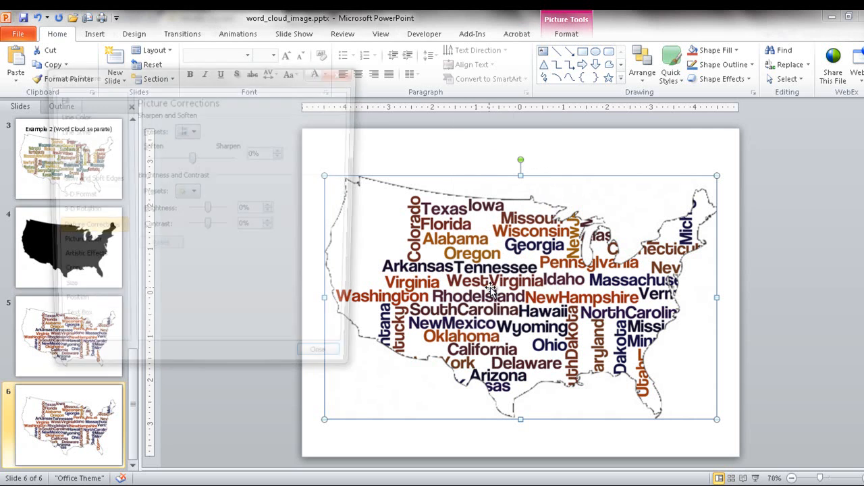
left_click(85, 98)
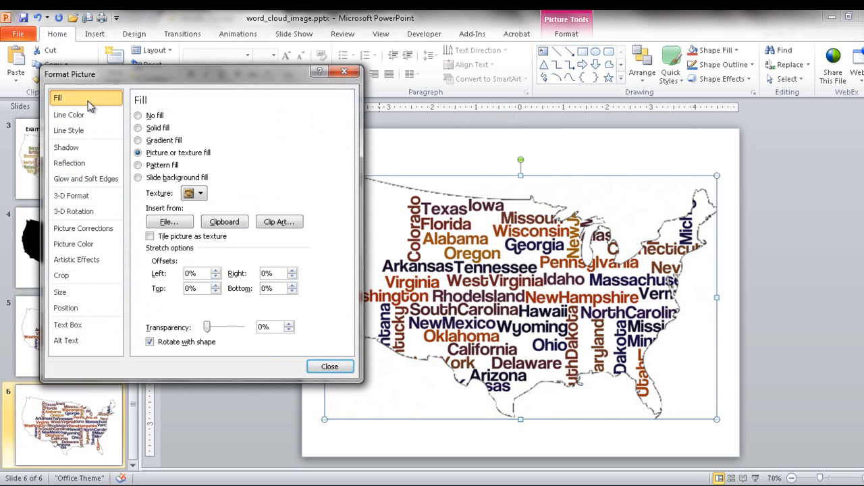
left_click(138, 115)
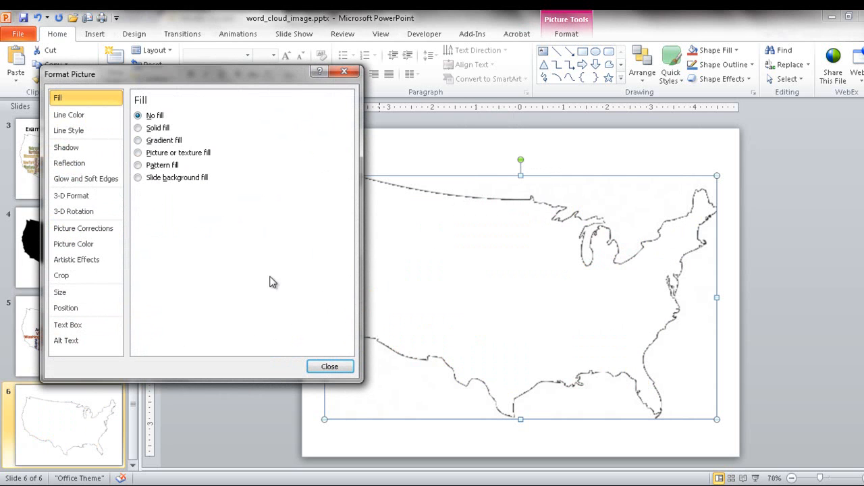
left_click(329, 367)
Move the map partly off the slide to check its transparent interior, and bring it back.
left_click_drag(485, 287, 364, 288)
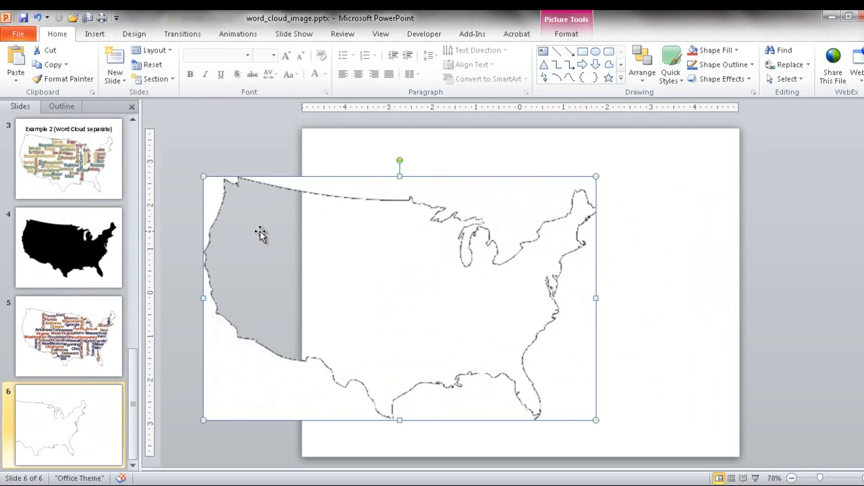
left_click_drag(260, 233, 420, 254)
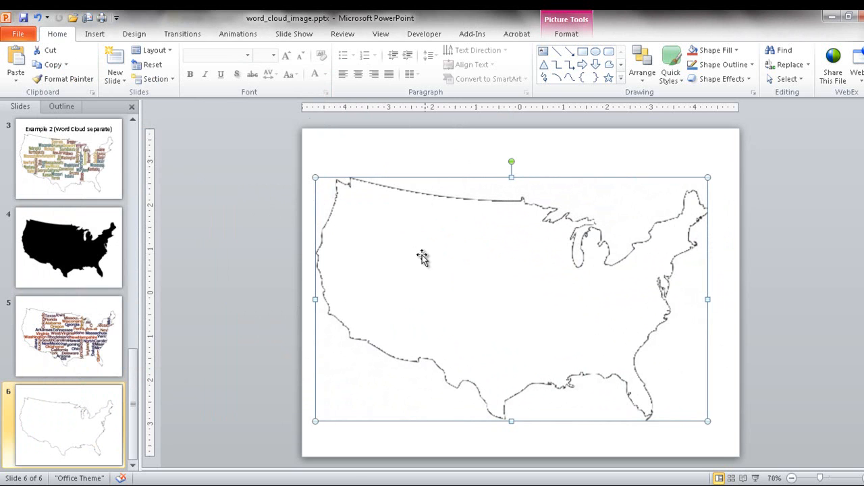
Insert the states.PNG picture, align it over the map outline and send it to the back.
left_click(99, 39)
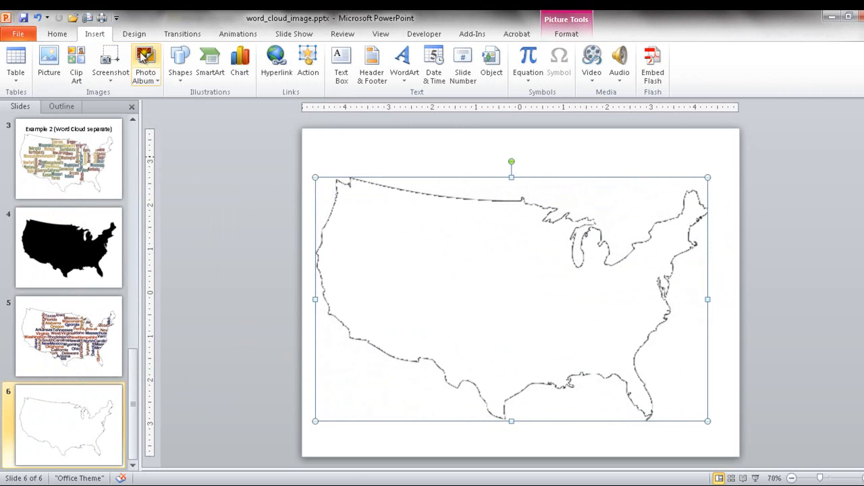
left_click(49, 62)
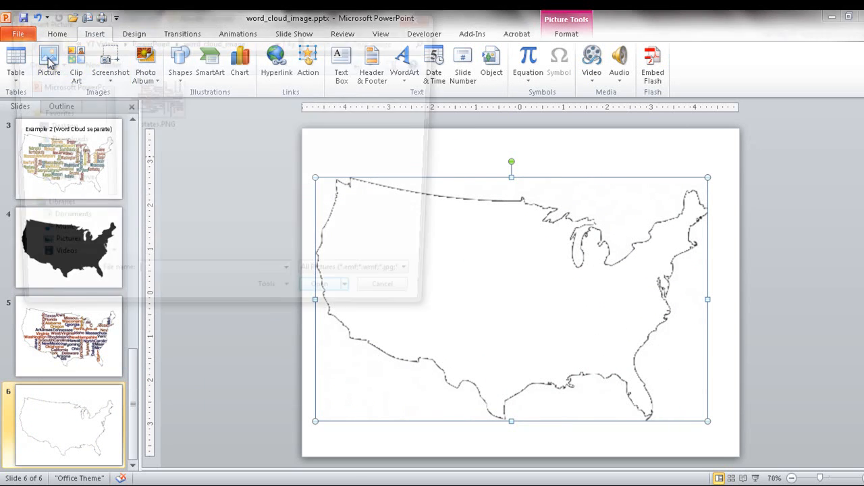
double_click(154, 105)
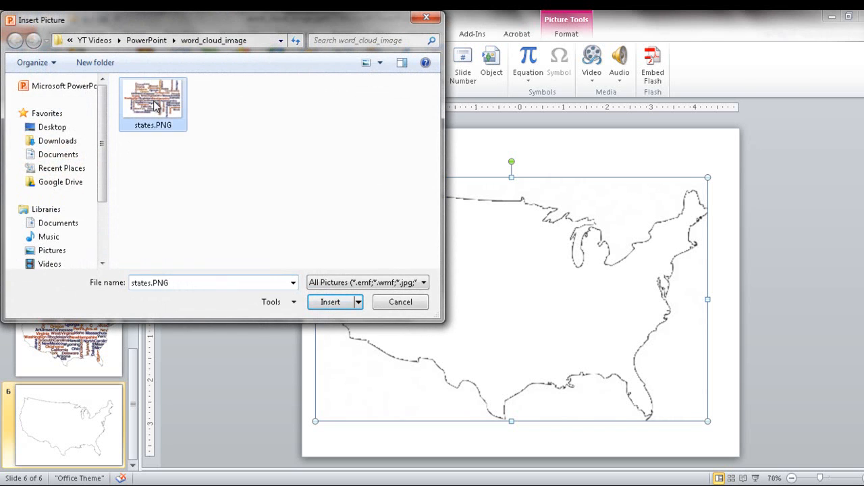
left_click_drag(528, 274, 513, 280)
mouse_move(557, 260)
left_mouse_down()
mouse_move(550, 264)
mouse_move(556, 259)
left_mouse_up()
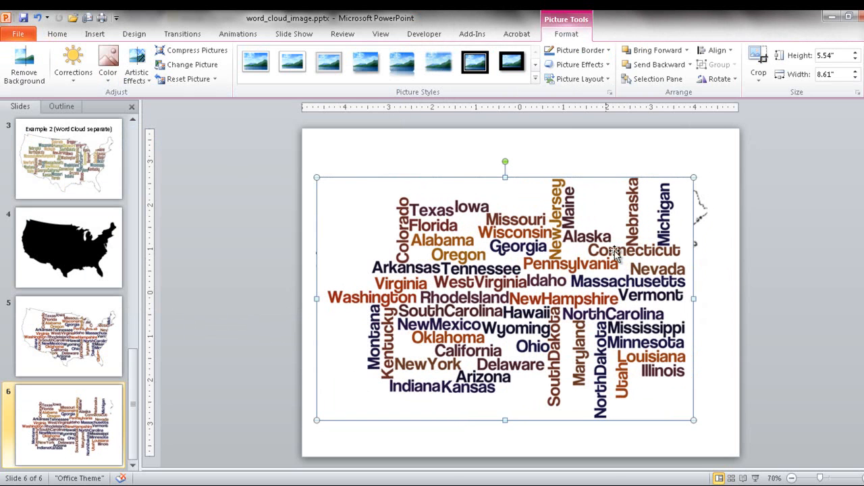
right_click(569, 265)
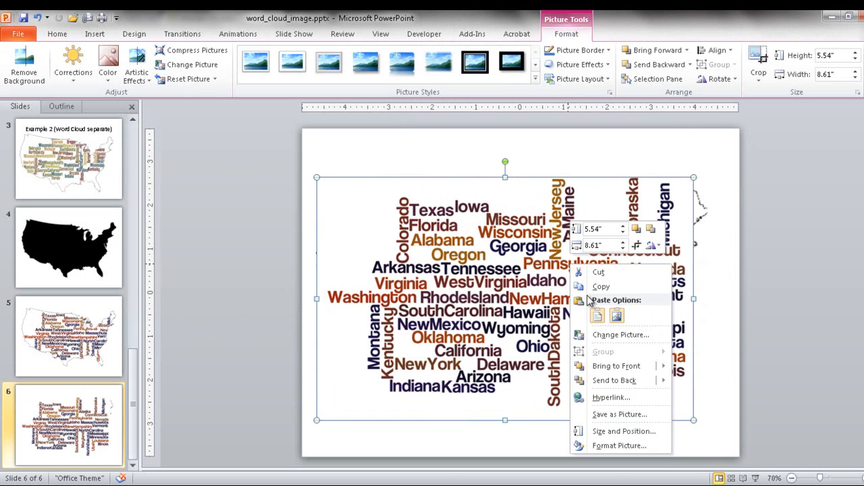
left_click(623, 381)
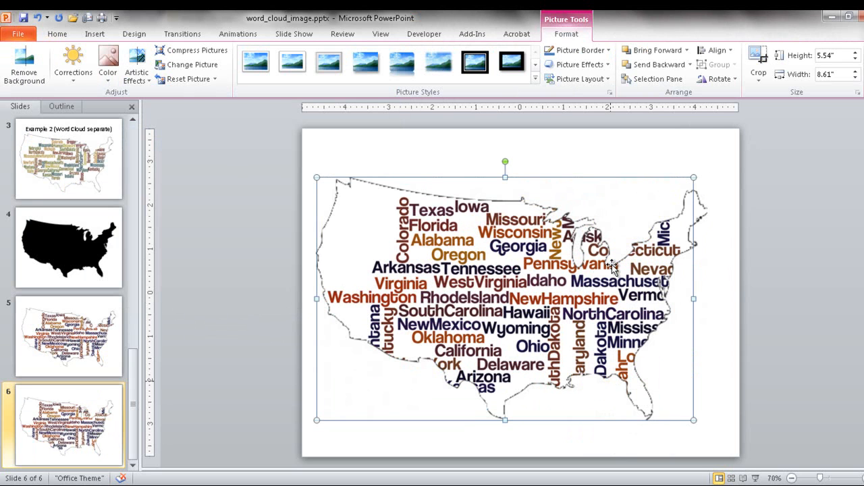
Try enlarging the word cloud picture to about 5.85" by 9.08", and undo the resize.
left_click_drag(694, 177, 715, 165)
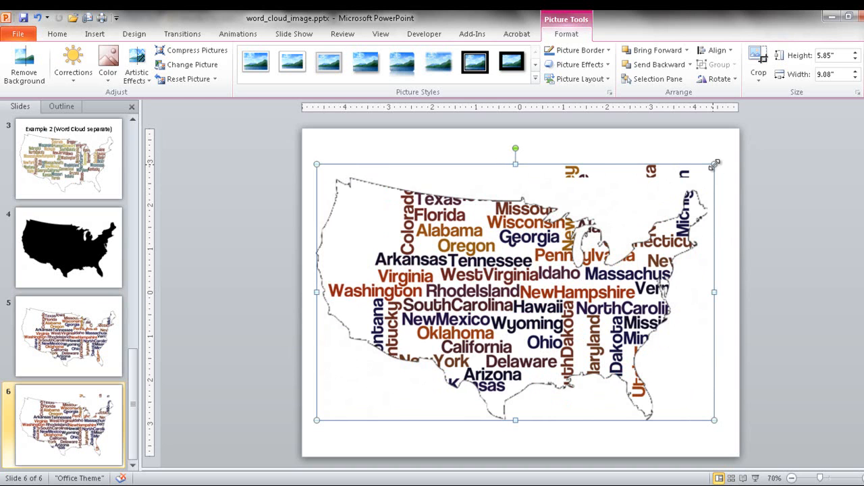
key("ctrl+z")
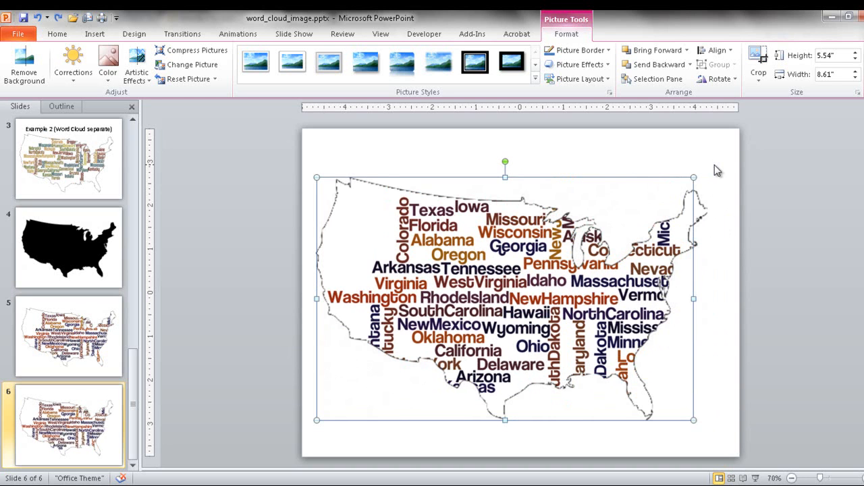
Send the map outline to the back, shrink the word cloud picture to about 5.09" by 7.91", and shift it slightly up.
right_click(513, 271)
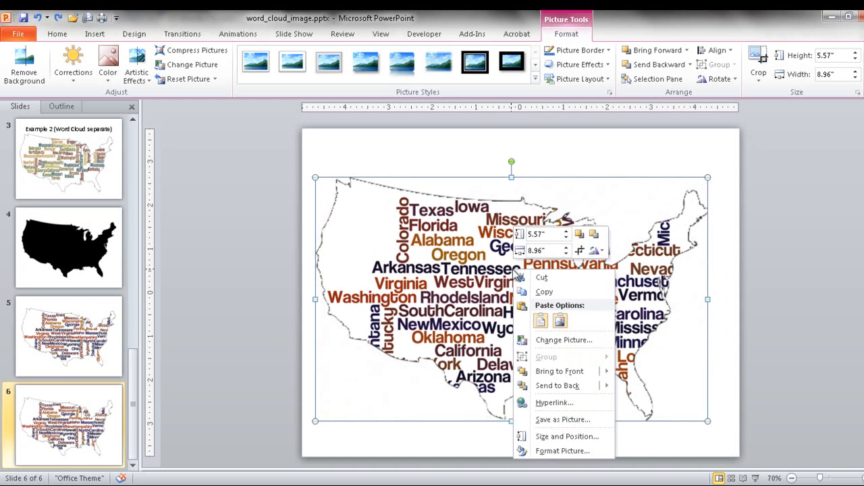
left_click(570, 387)
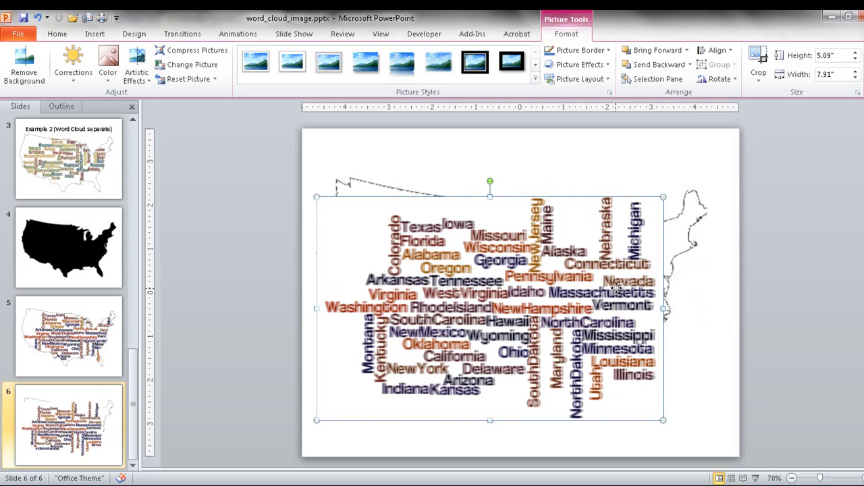
left_click_drag(616, 287, 612, 271)
Send the resized word cloud picture behind the map outline and deselect it.
right_click(634, 264)
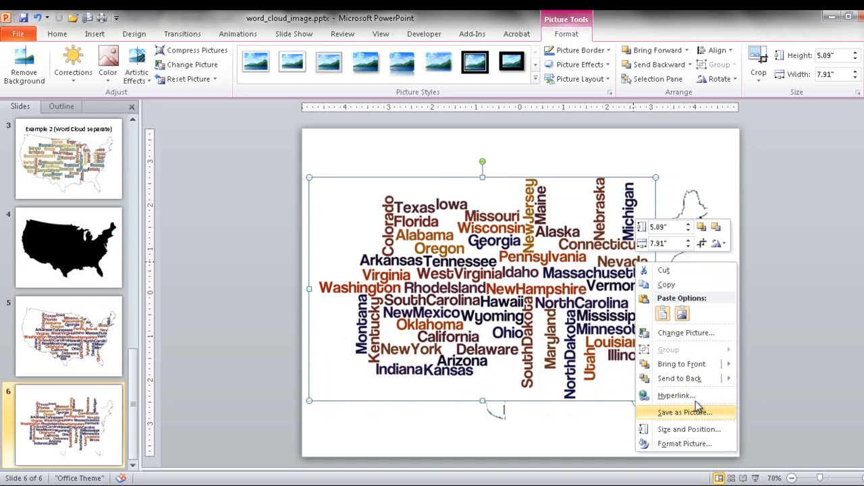
left_click(696, 381)
left_click(671, 331)
left_click(792, 328)
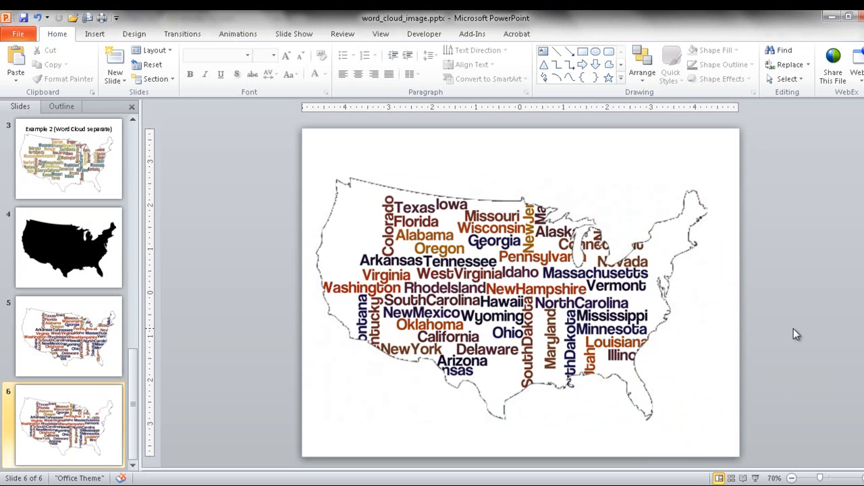
Shift the map outline slightly to the right and stretch its west side to a width of about 9.17".
left_click_drag(665, 231, 685, 234)
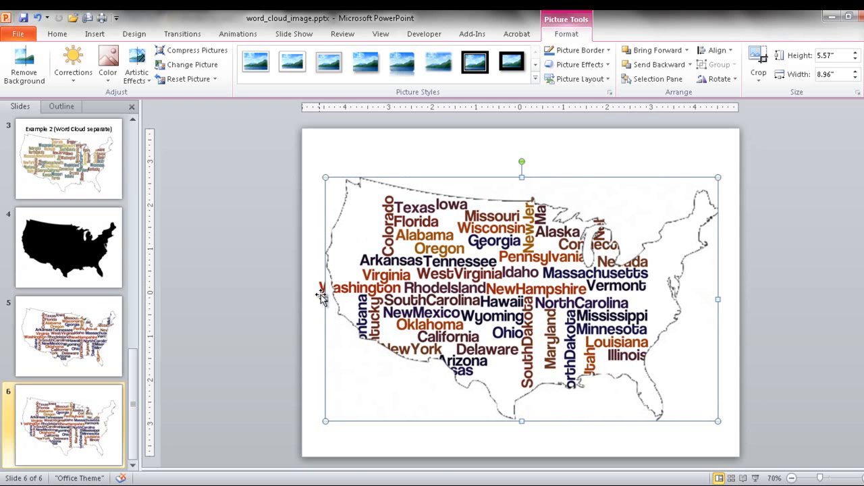
left_click_drag(321, 300, 317, 299)
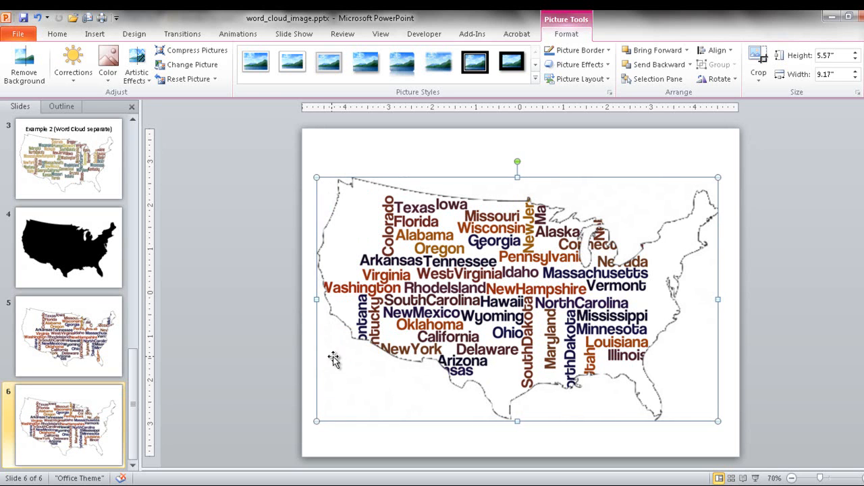
Try moving the widened map past the slide's left edge over the word cloud, and undo the move.
left_click_drag(320, 366, 244, 364)
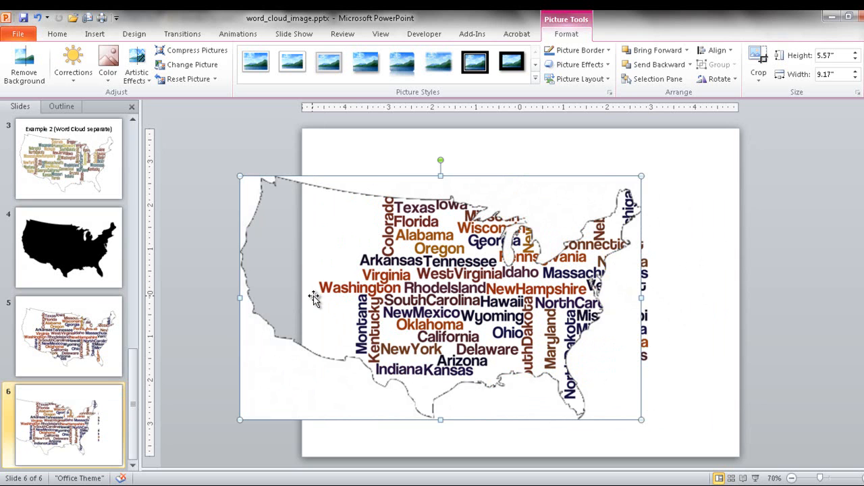
left_click_drag(317, 302, 313, 296)
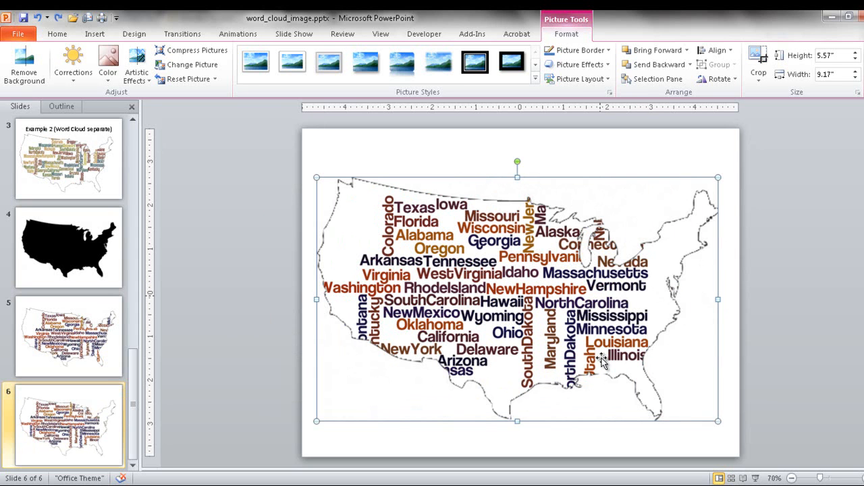
left_click(764, 338)
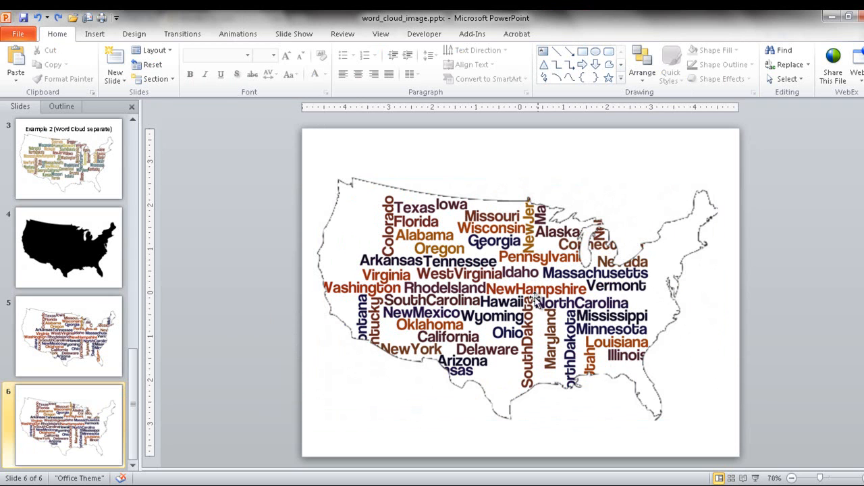
Select slide 6 in the slide list.
left_click(69, 425)
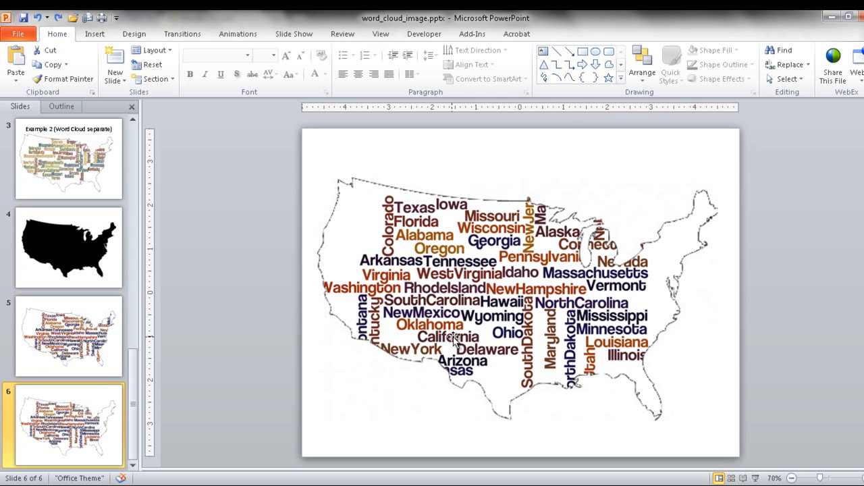